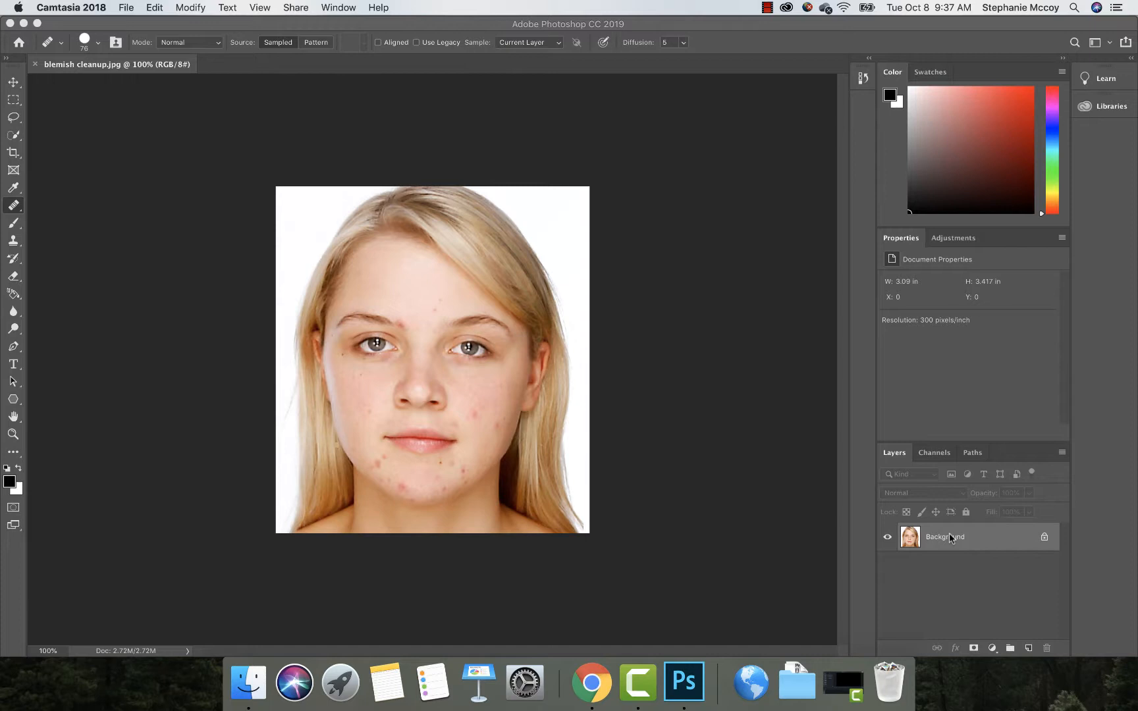
Step: Duplicate the Background layer within the same document under the name Background copy
left_click(1062, 458)
left_click(1061, 455)
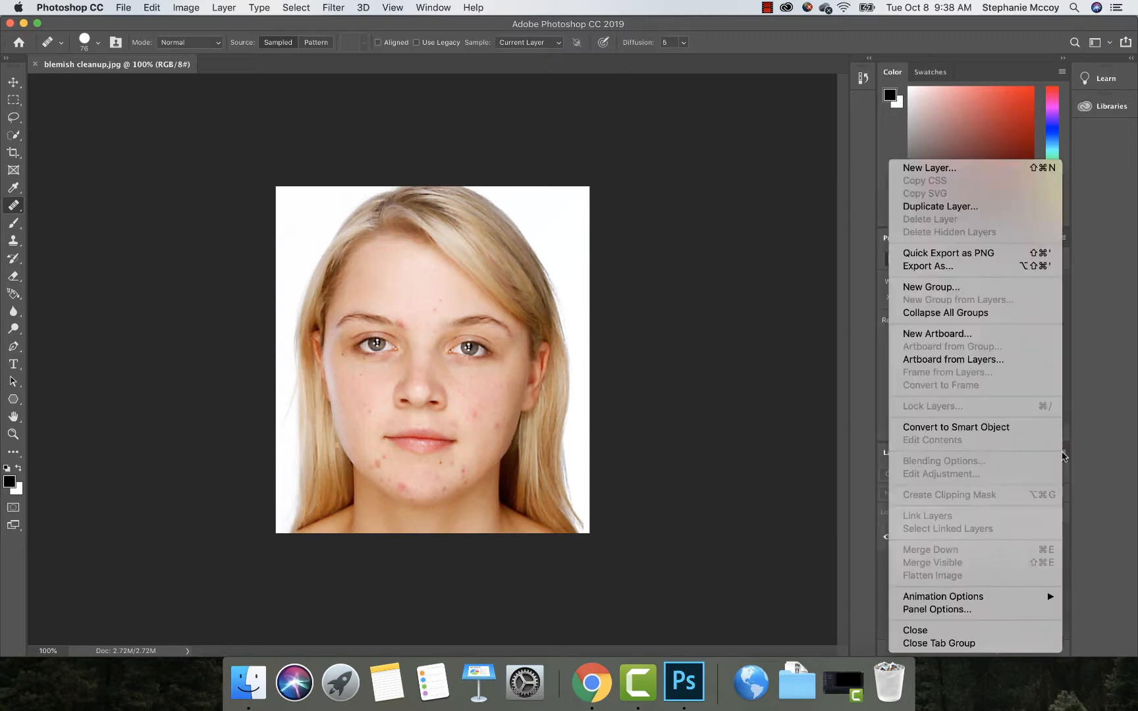
left_click(946, 208)
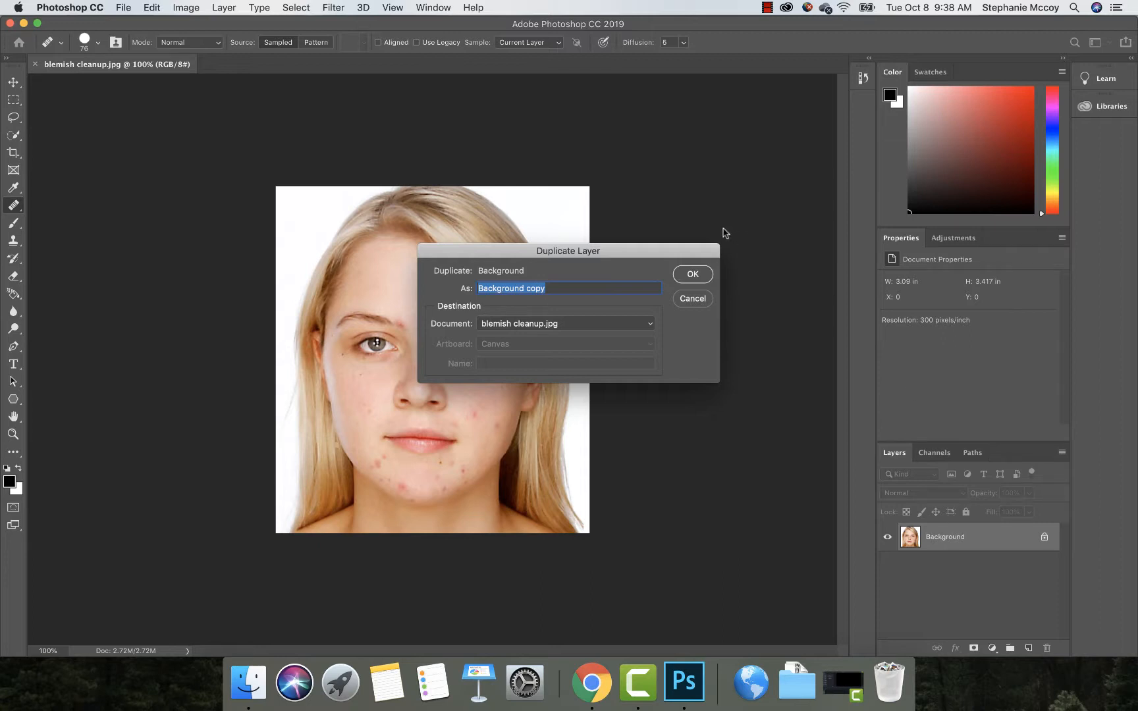
left_click(693, 276)
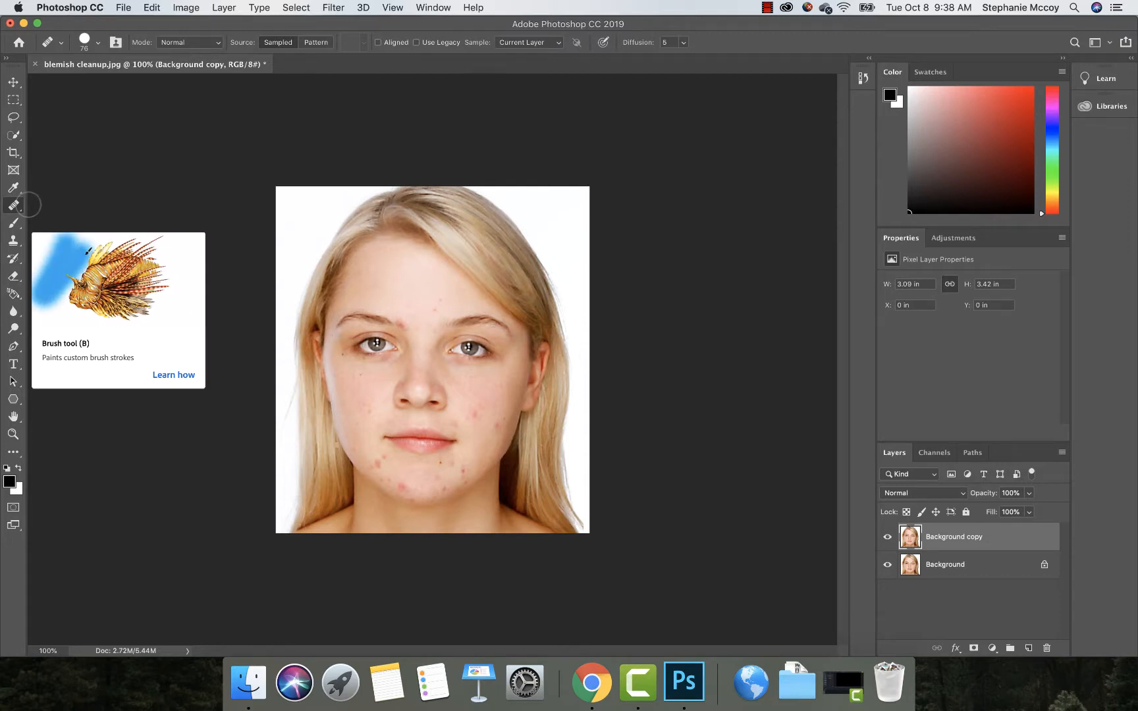
Step: Choose the Healing Brush and set its size to 23 px for close-up work on the face
left_click(20, 208)
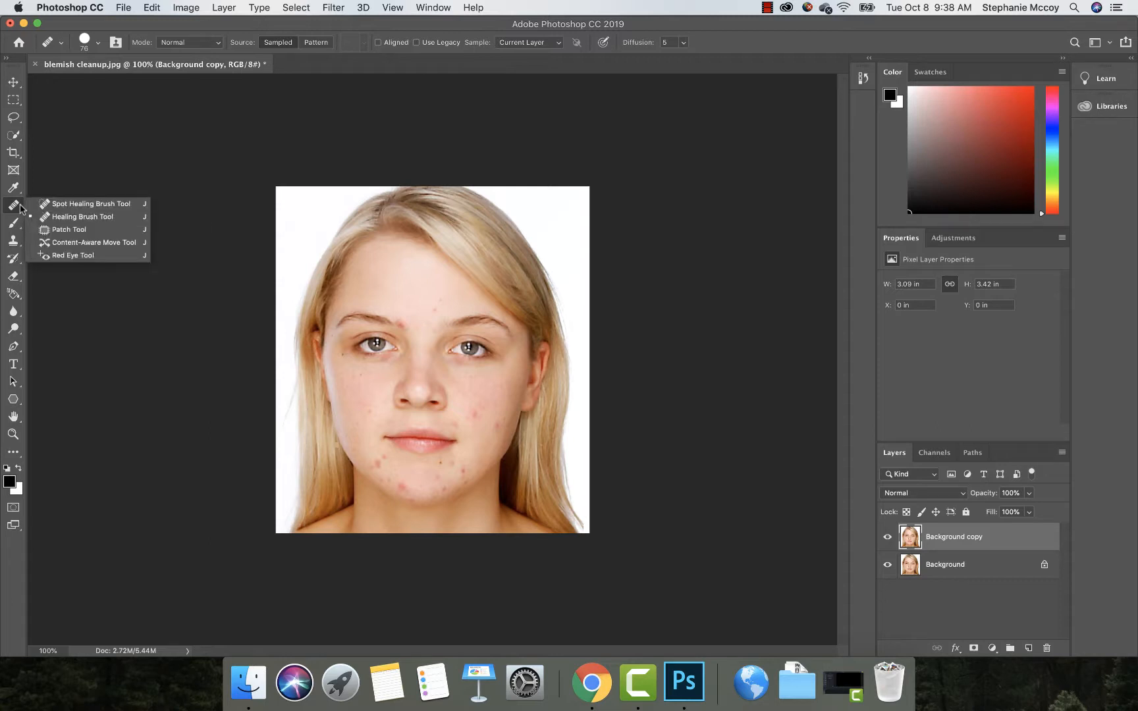
left_click(76, 219)
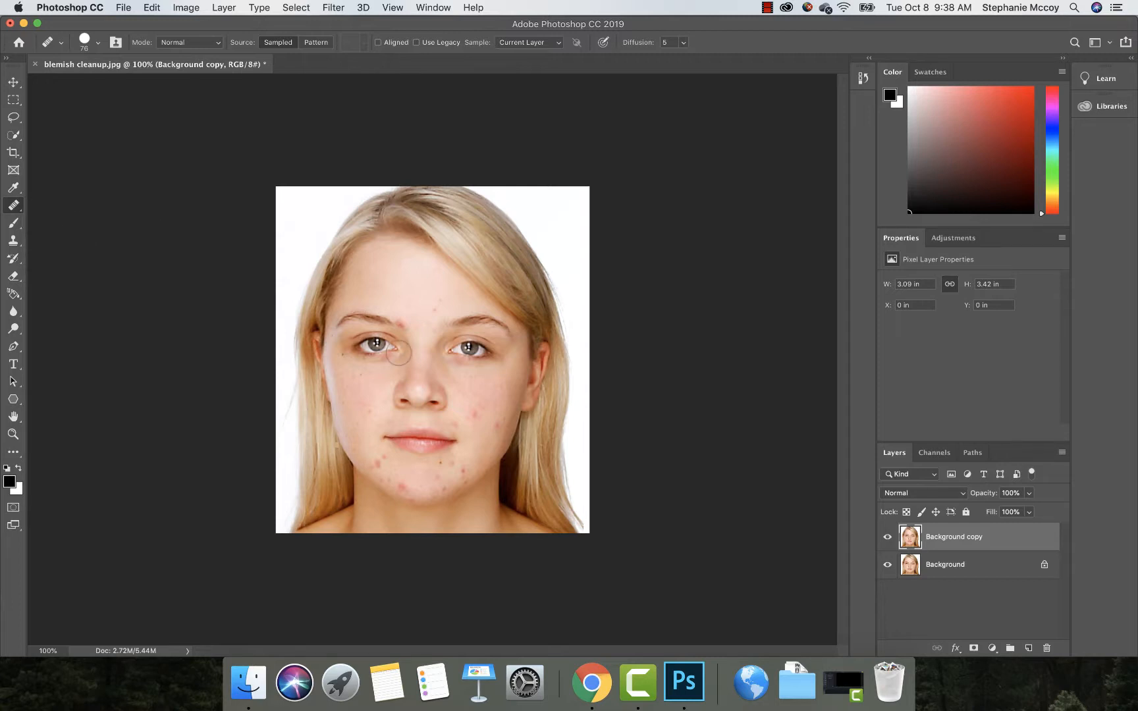
key("super+plus")
key("super+plus")
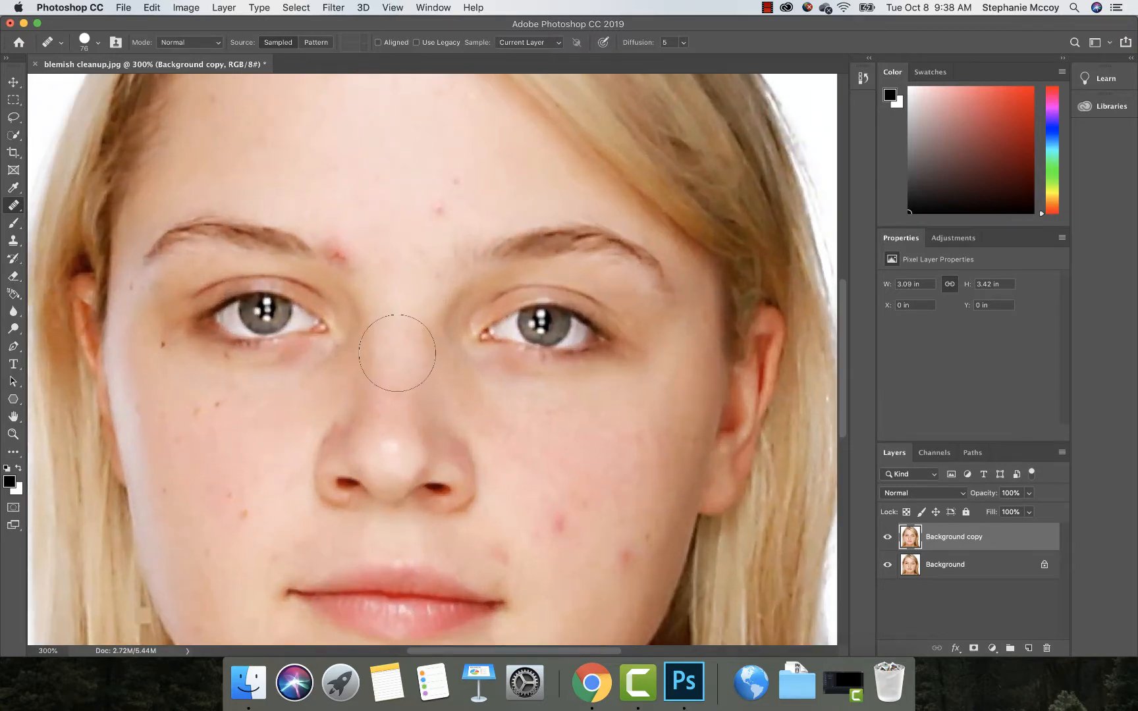
left_click(97, 46)
left_click_drag(50, 78, 37, 79)
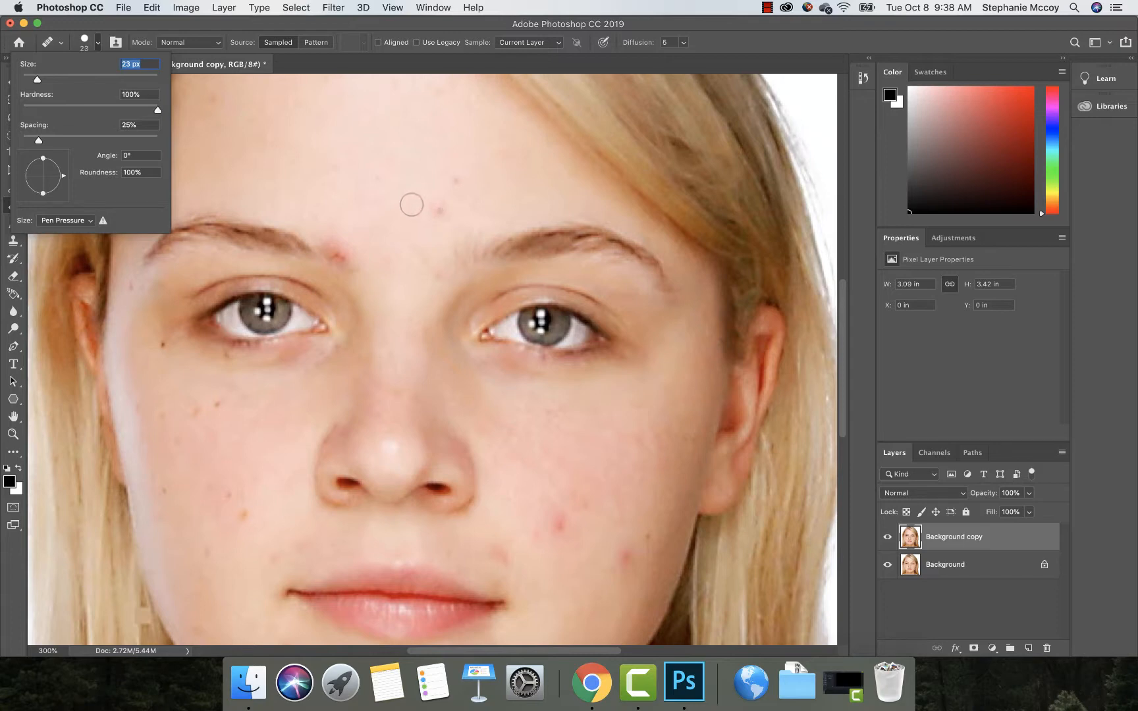
Step: Heal the two red spots on the forehead above the nose, using clean skin sampled right beside each one
key("alt")
left_click(411, 205, "alt")
left_click(439, 210)
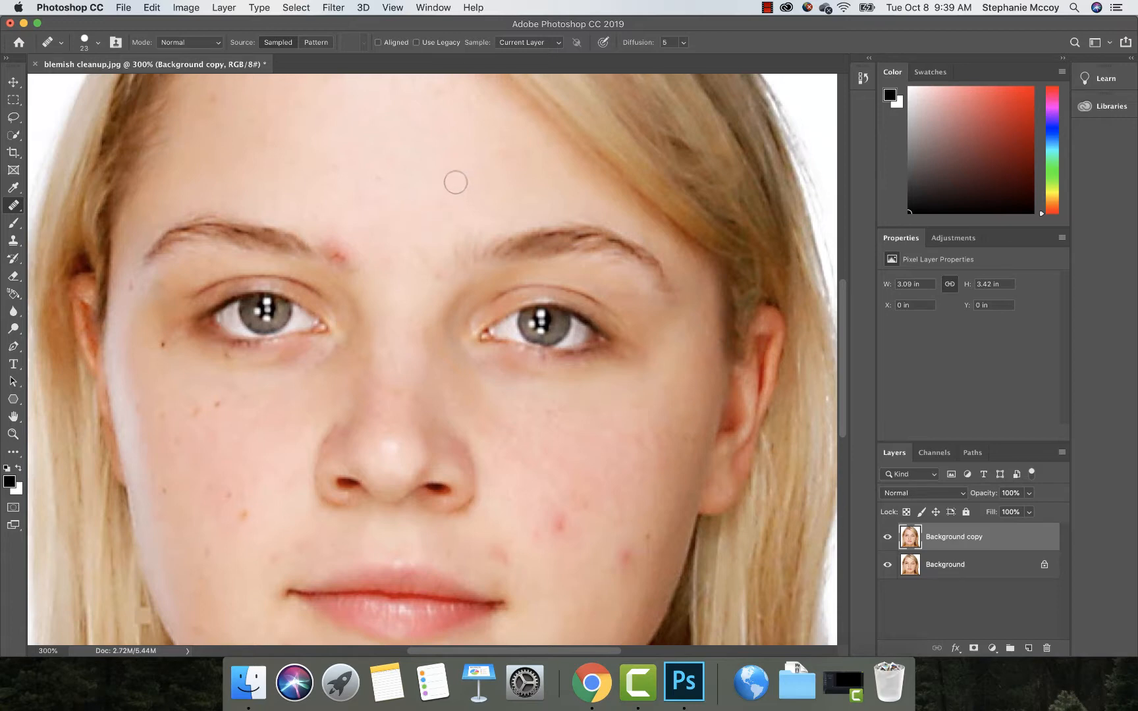
key("alt")
left_click(427, 173, "alt")
left_click(455, 182)
Step: Switch to the Spot Healing Brush and set its size to 29 px
right_click(13, 205)
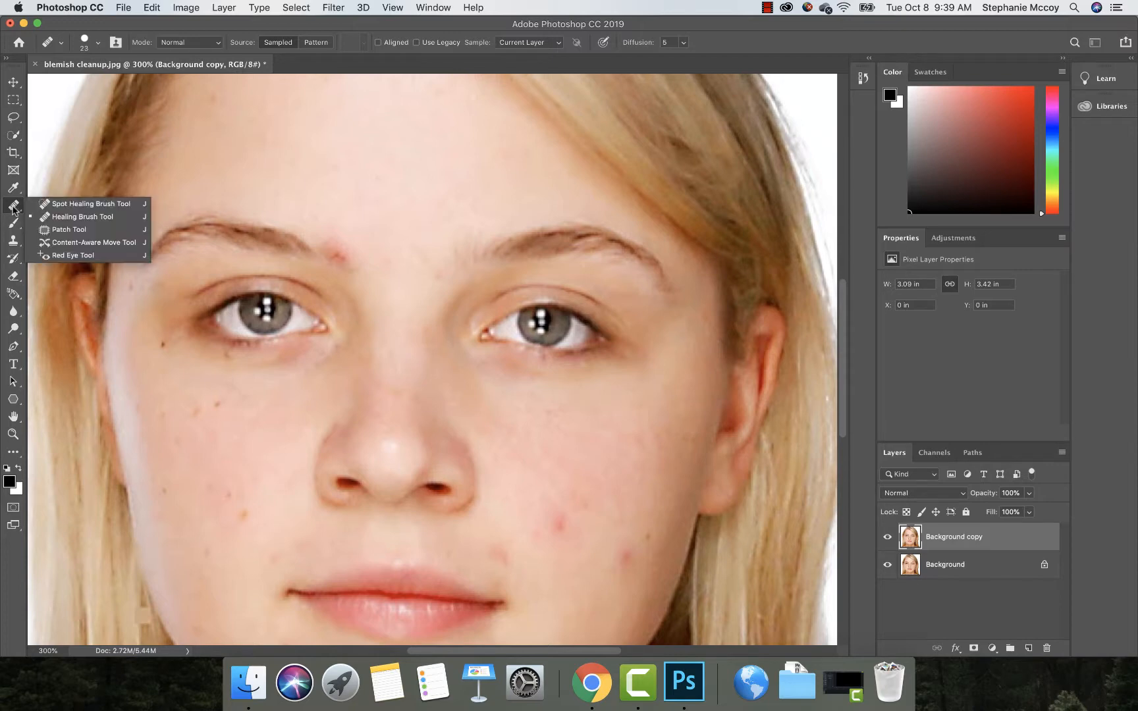
left_click(63, 204)
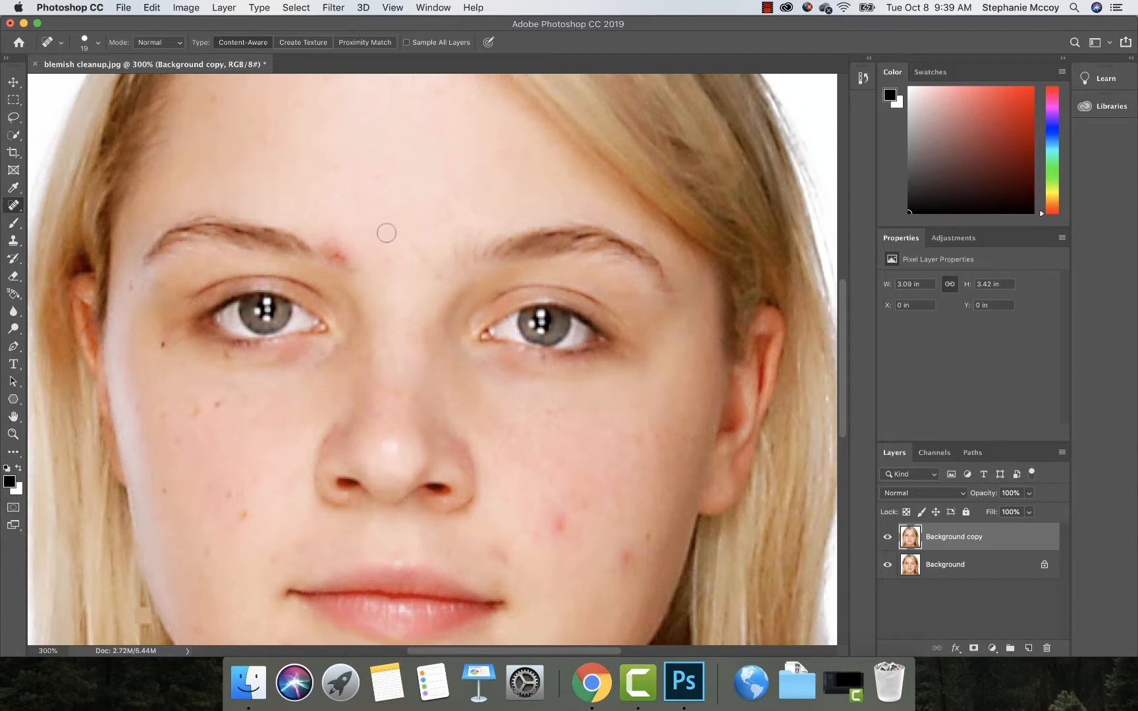
right_click(504, 500)
left_click_drag(540, 502, 546, 502)
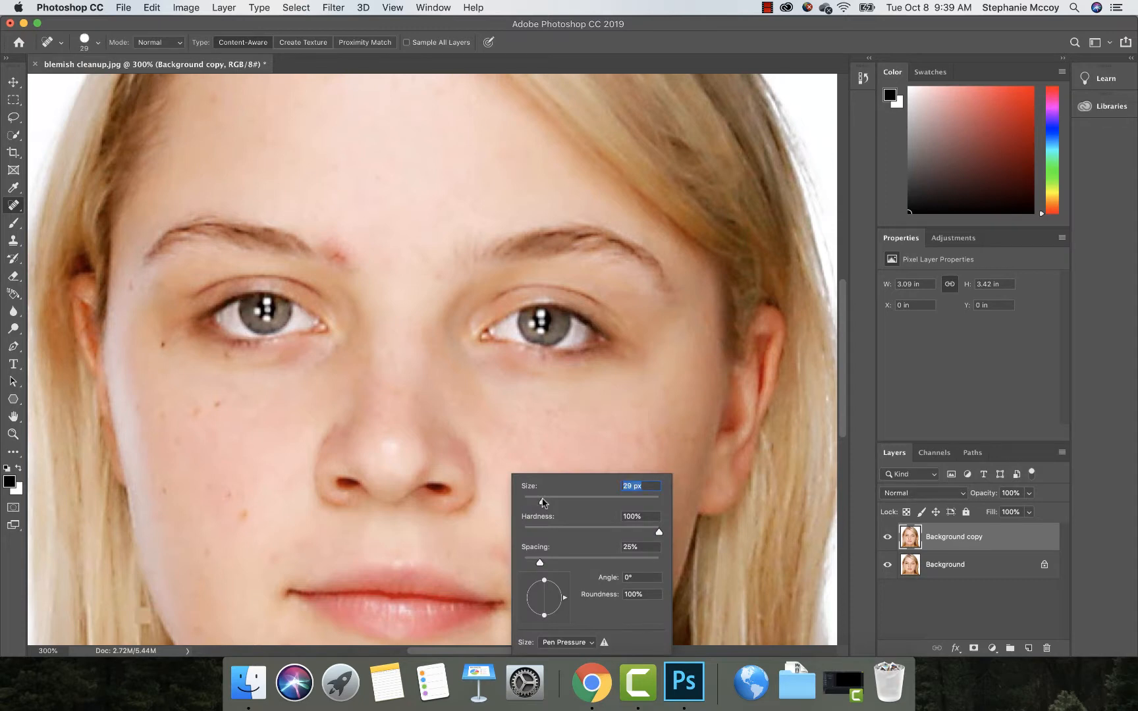
key("Return")
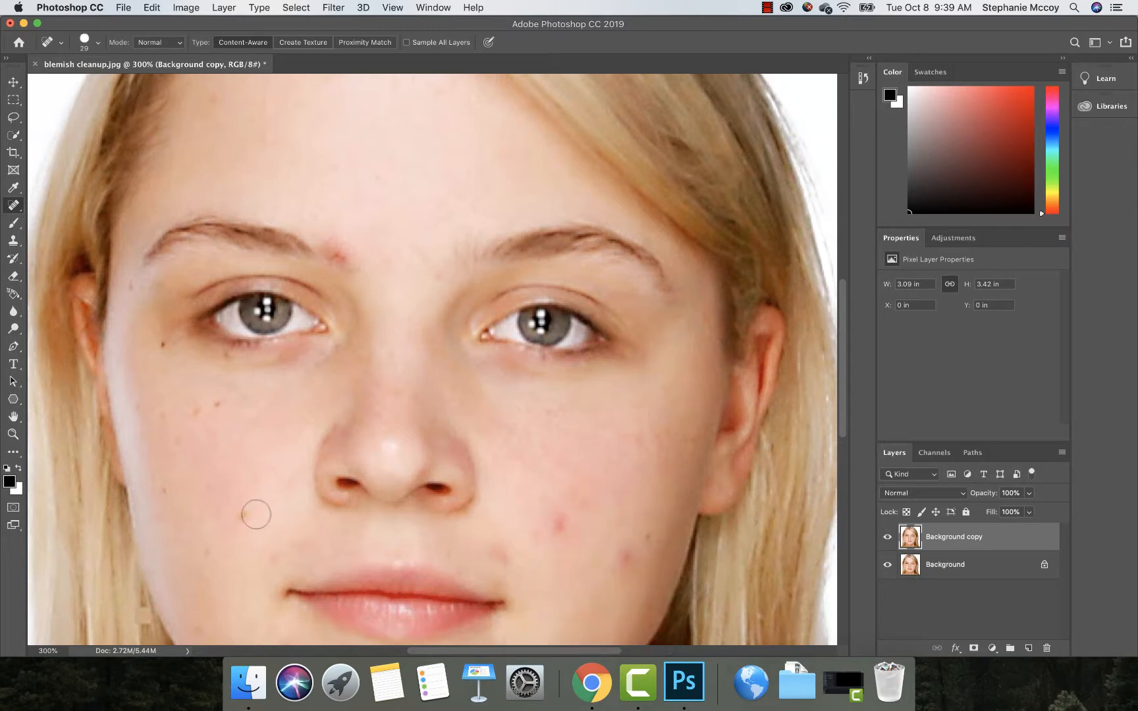
Step: Remove the blemishes on the cheek below the left-hand eye and the red spot at that eyebrow's inner end
left_click(247, 515)
left_click(217, 404)
left_click(174, 494)
left_click(337, 259)
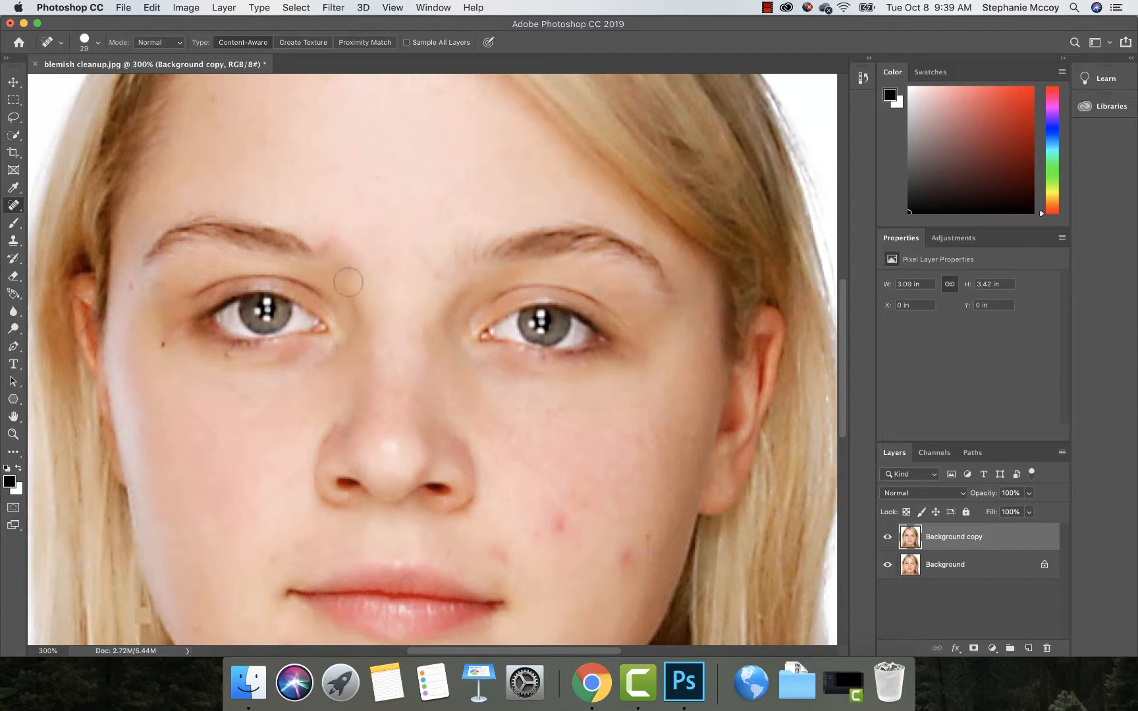
left_click(334, 244)
left_click(350, 258)
left_click(376, 287)
Step: Smooth the skin at the left-hand eyebrow's inner end with the Healing Brush, sampling clean forehead skin as the source
key("super+plus")
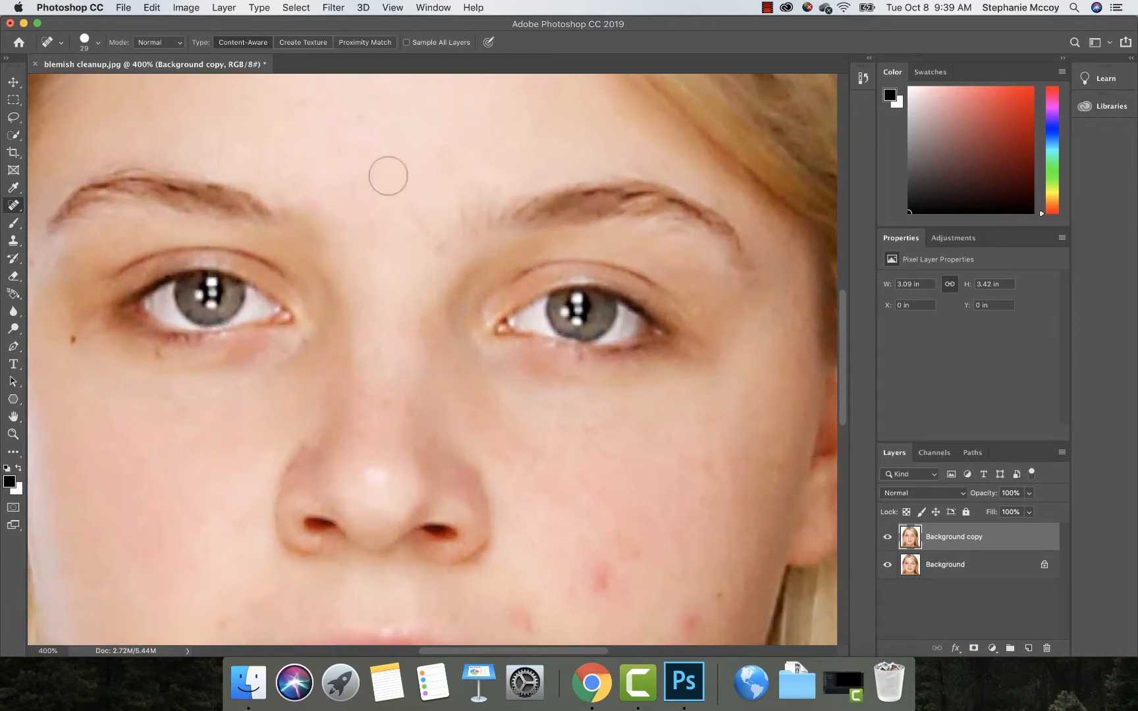
right_click(14, 205)
left_click(72, 217)
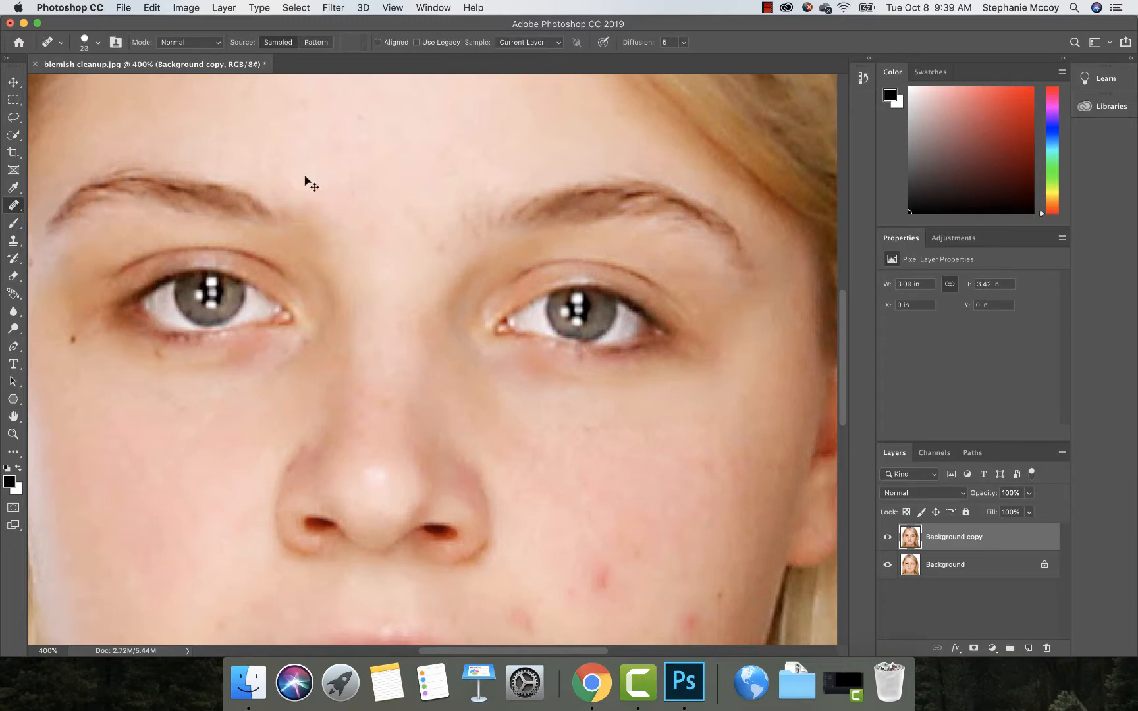
left_click(305, 177, "alt")
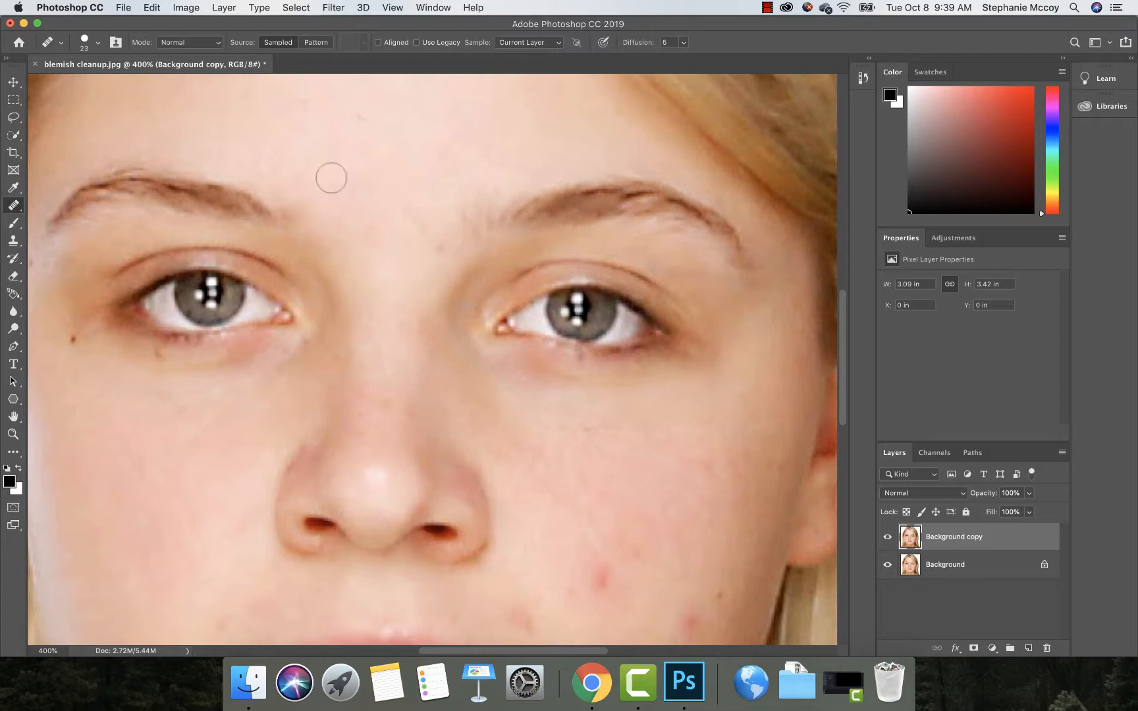
left_click_drag(315, 211, 314, 240)
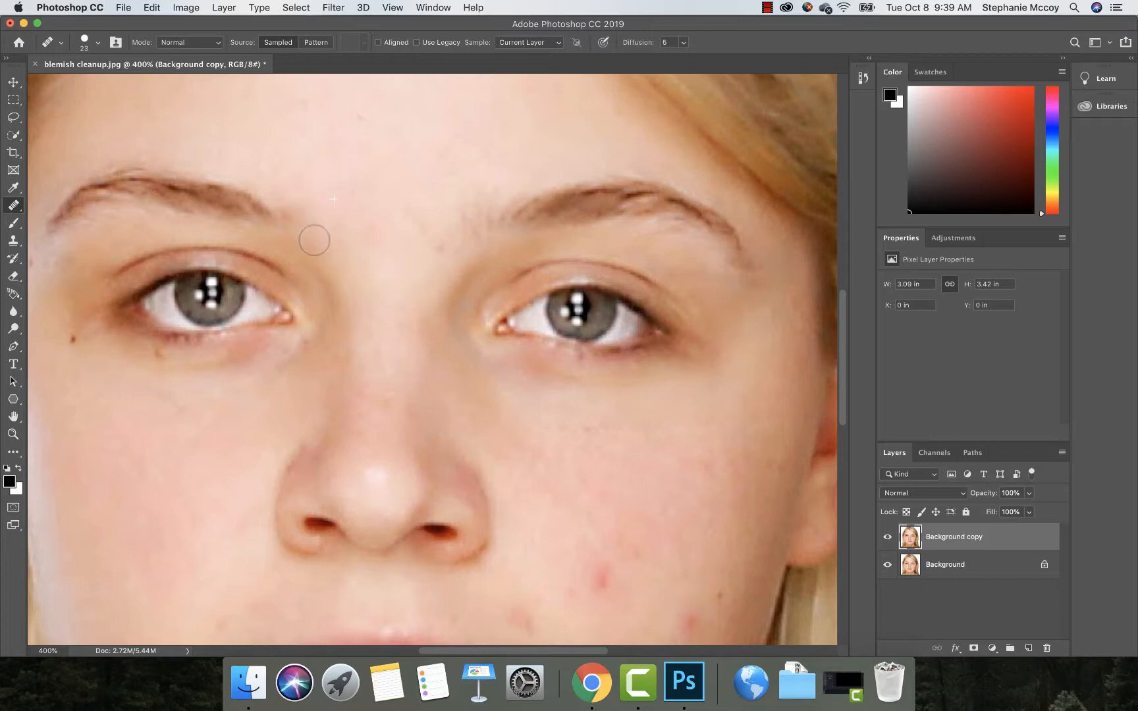
left_click(343, 180, "alt")
key("super+minus")
key("super+minus")
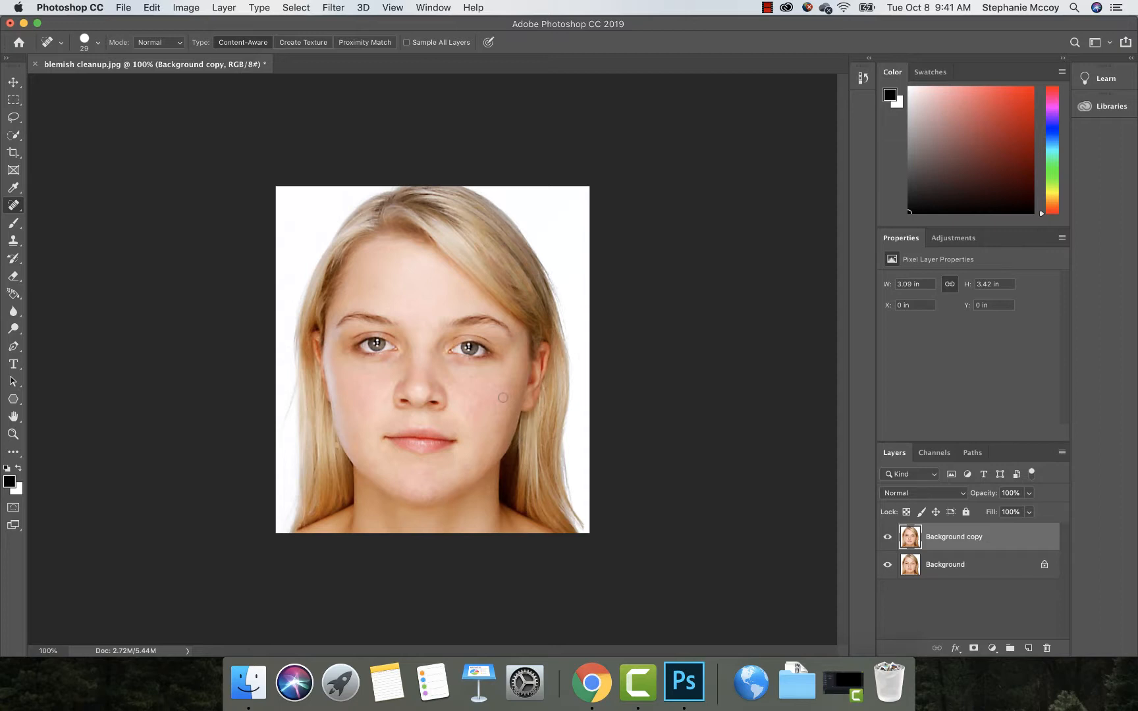
Step: Add a Curves adjustment layer named Curves 1 above the Background copy layer
left_click(225, 8)
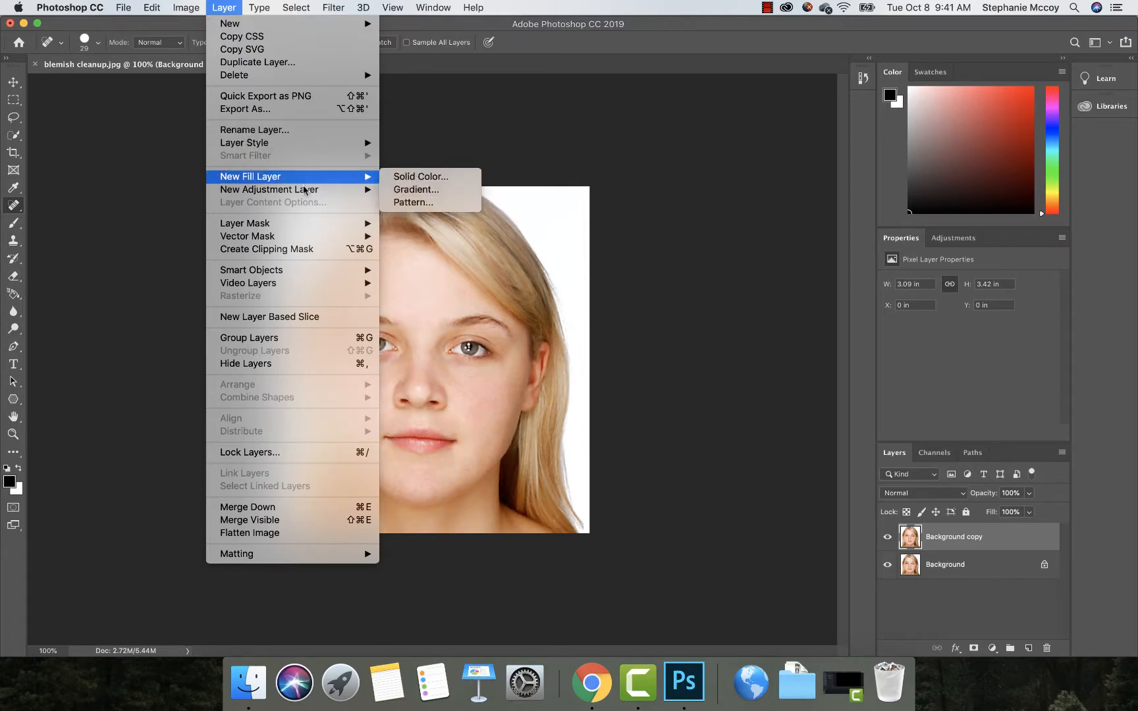
mouse_move(303, 190)
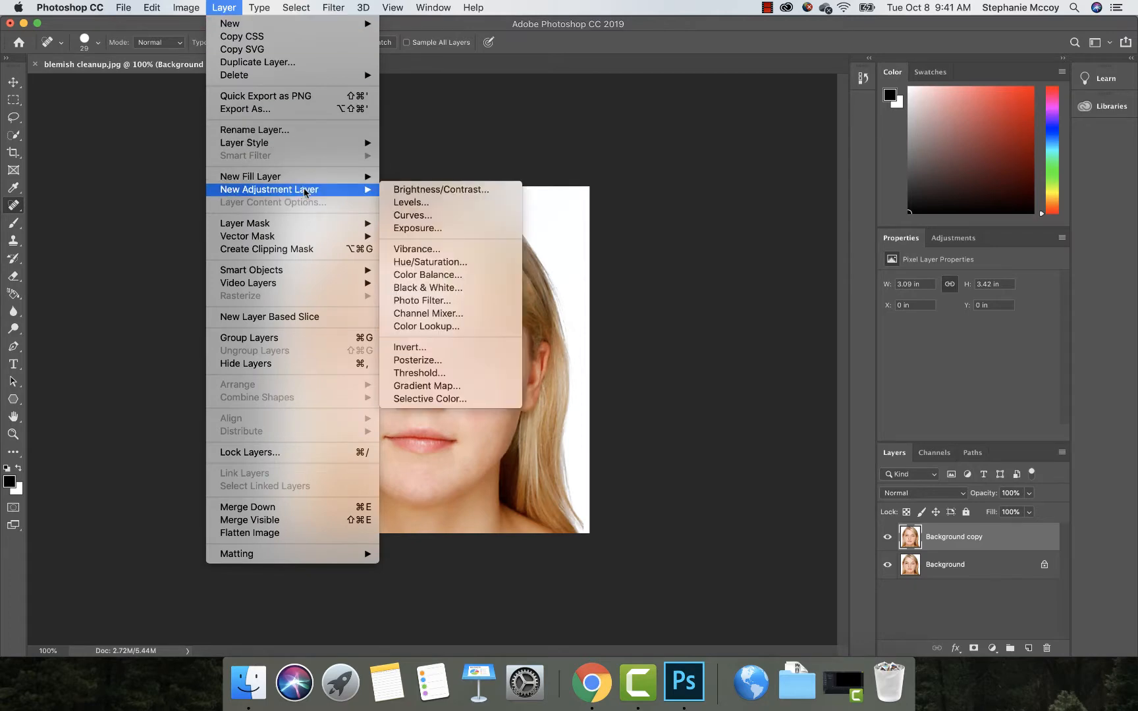
left_click(405, 216)
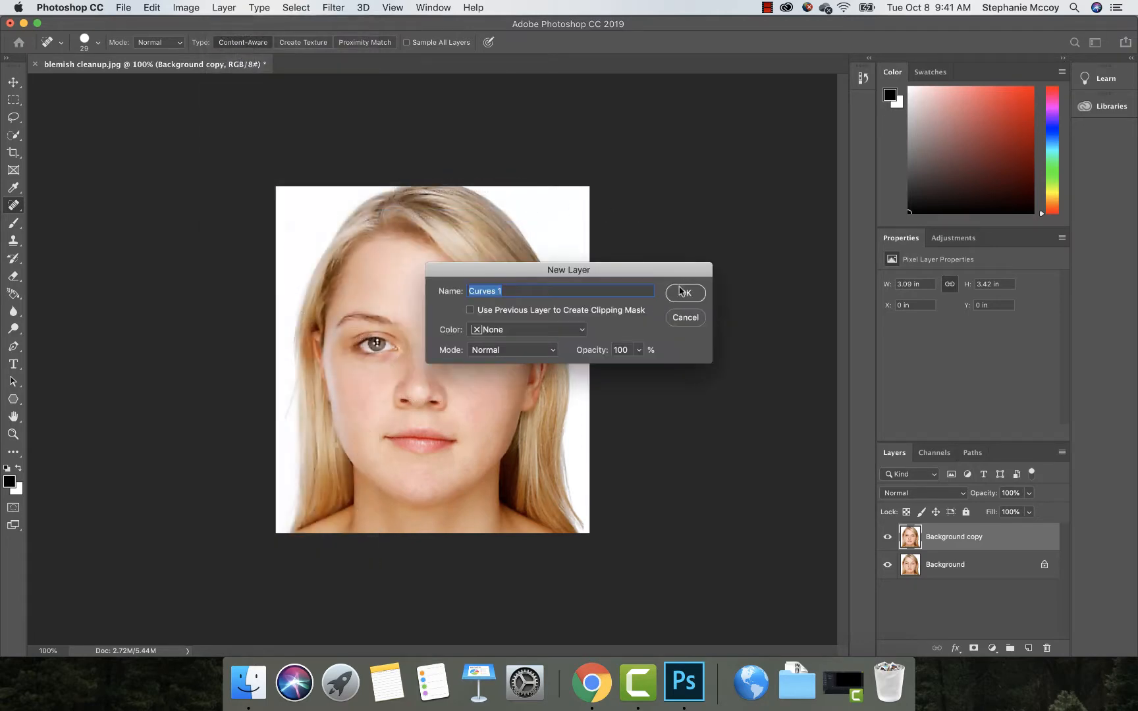
left_click(683, 293)
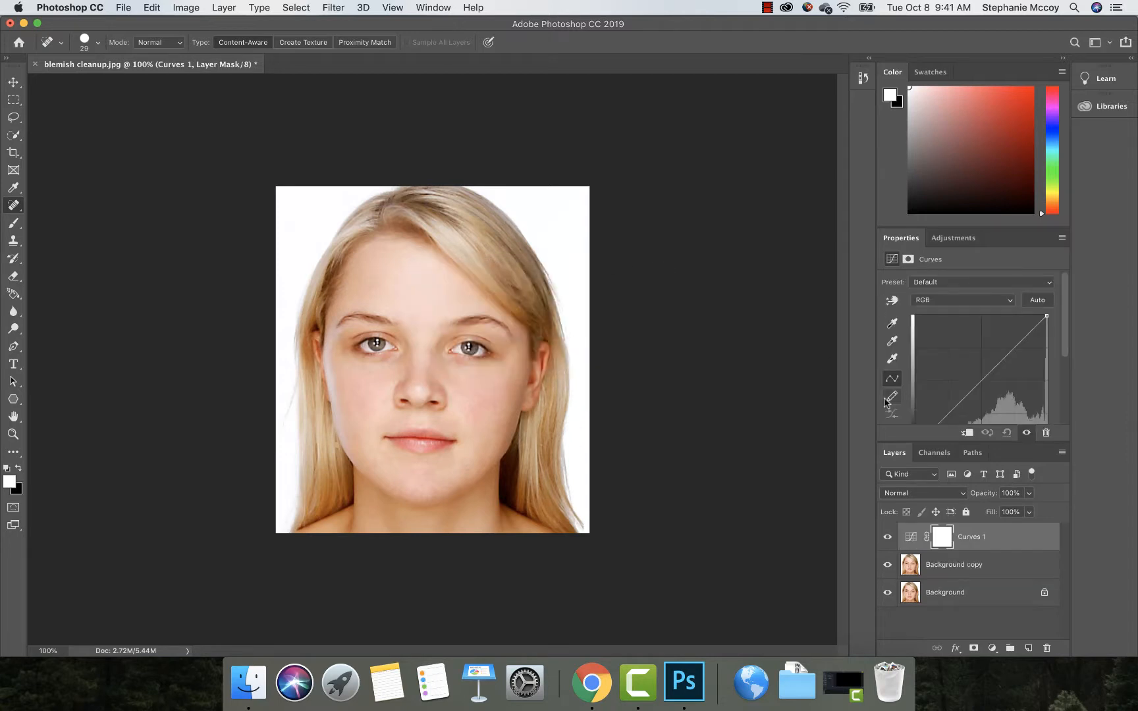
Step: Pull the middle of the Red channel curve slightly down and compare the portrait with the adjustment hidden and shown
left_click(948, 302)
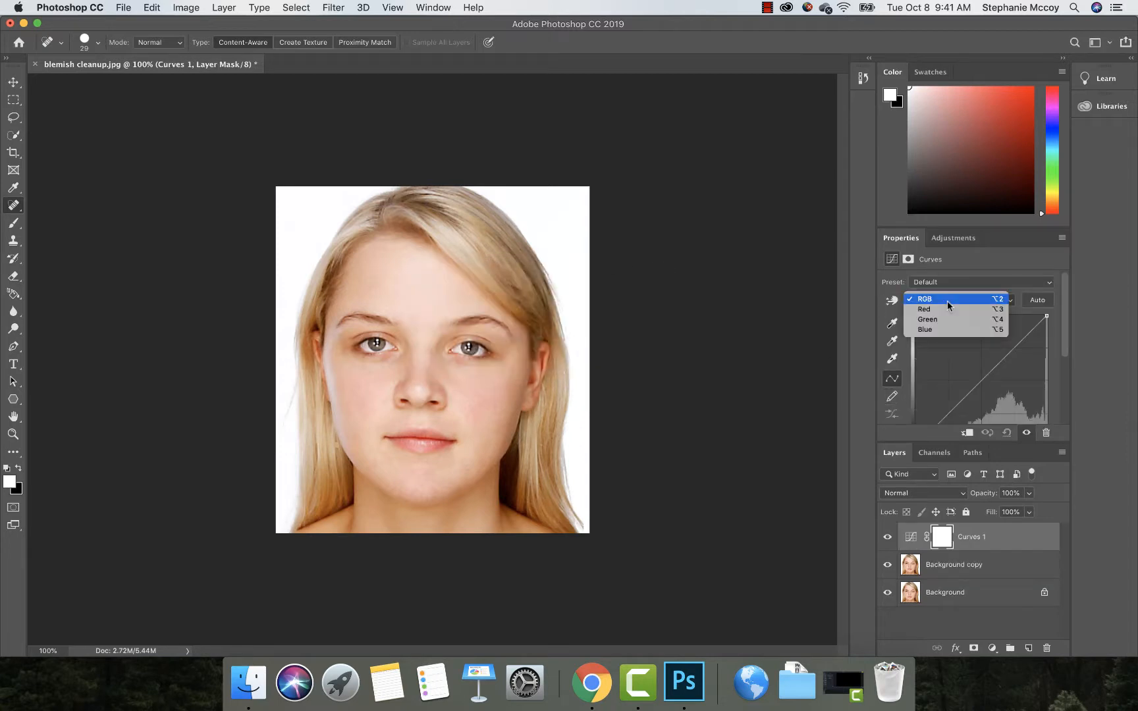
left_click(945, 311)
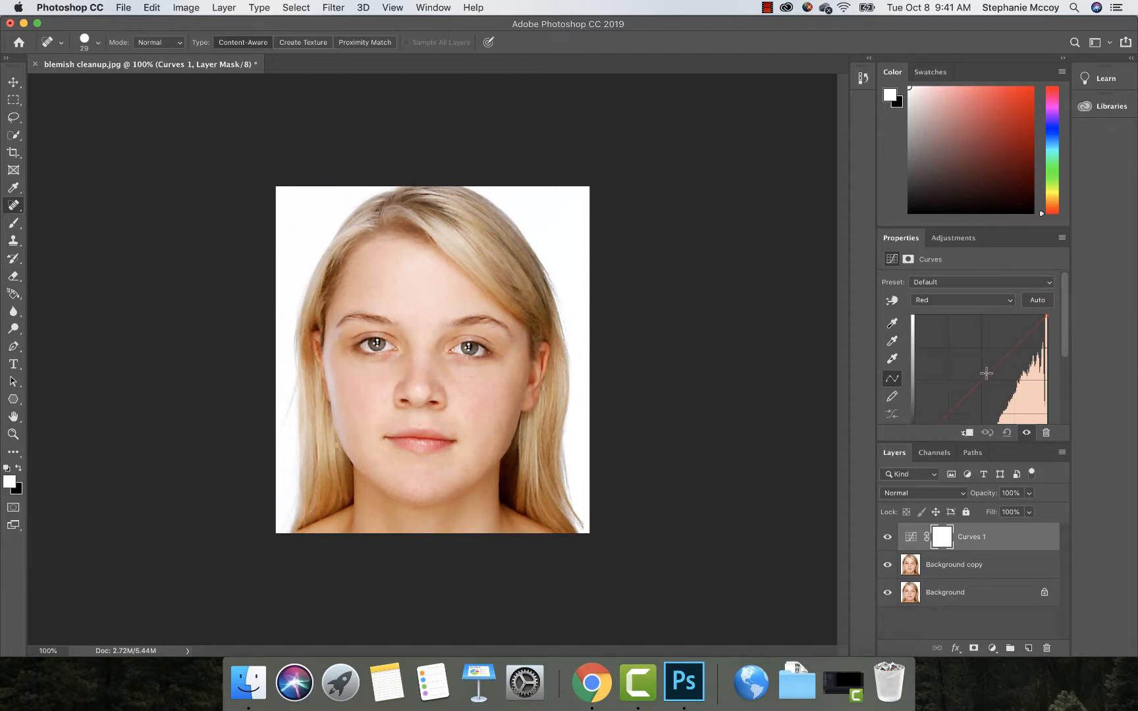
left_click_drag(986, 374, 989, 381)
left_click(888, 538)
left_click(887, 538)
left_click(888, 538)
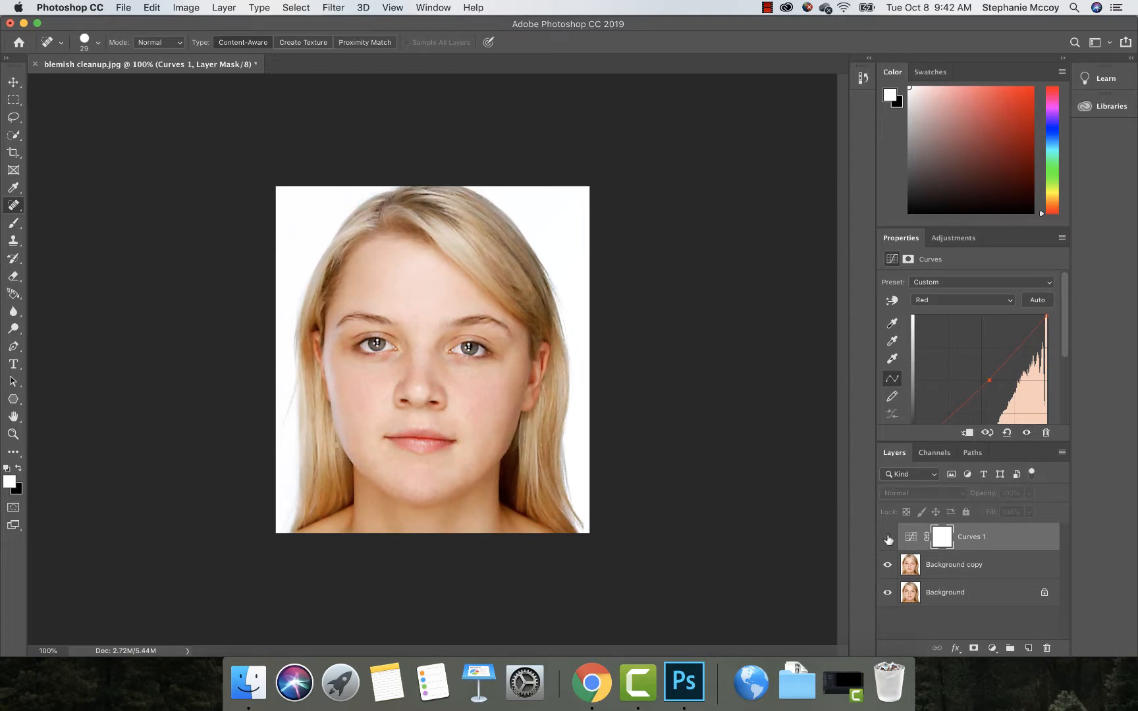
left_click(888, 538)
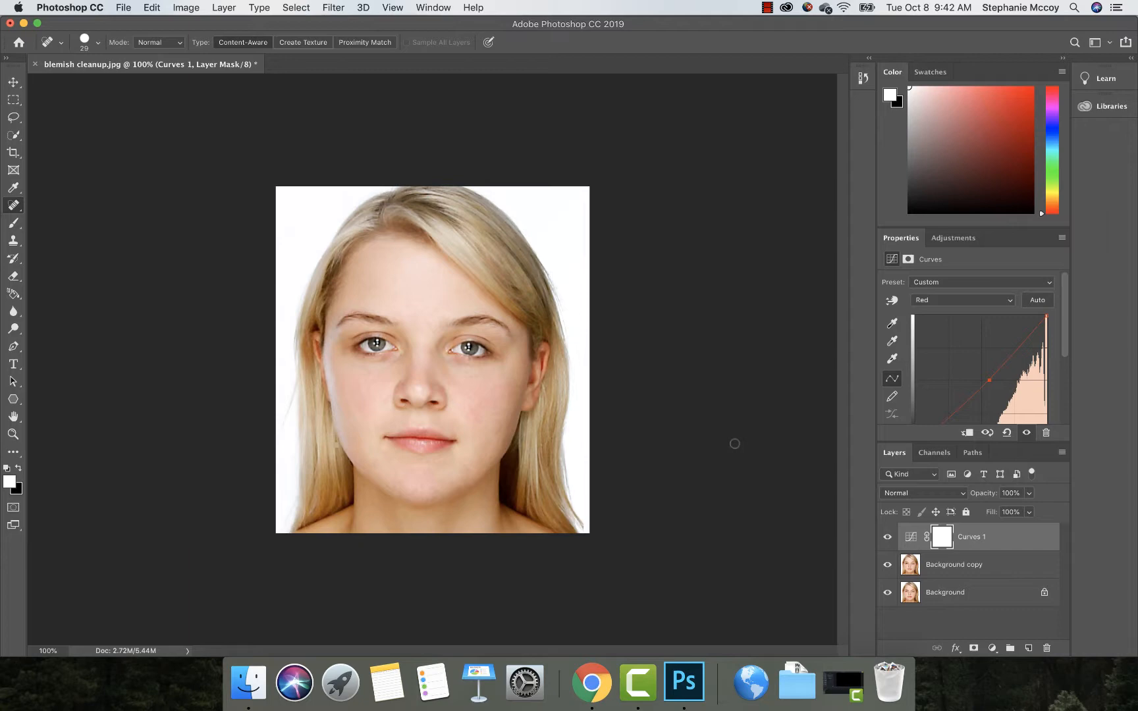
Step: Select the irises of both eyes on the Background copy layer with the Quick Selection tool
left_click(965, 566)
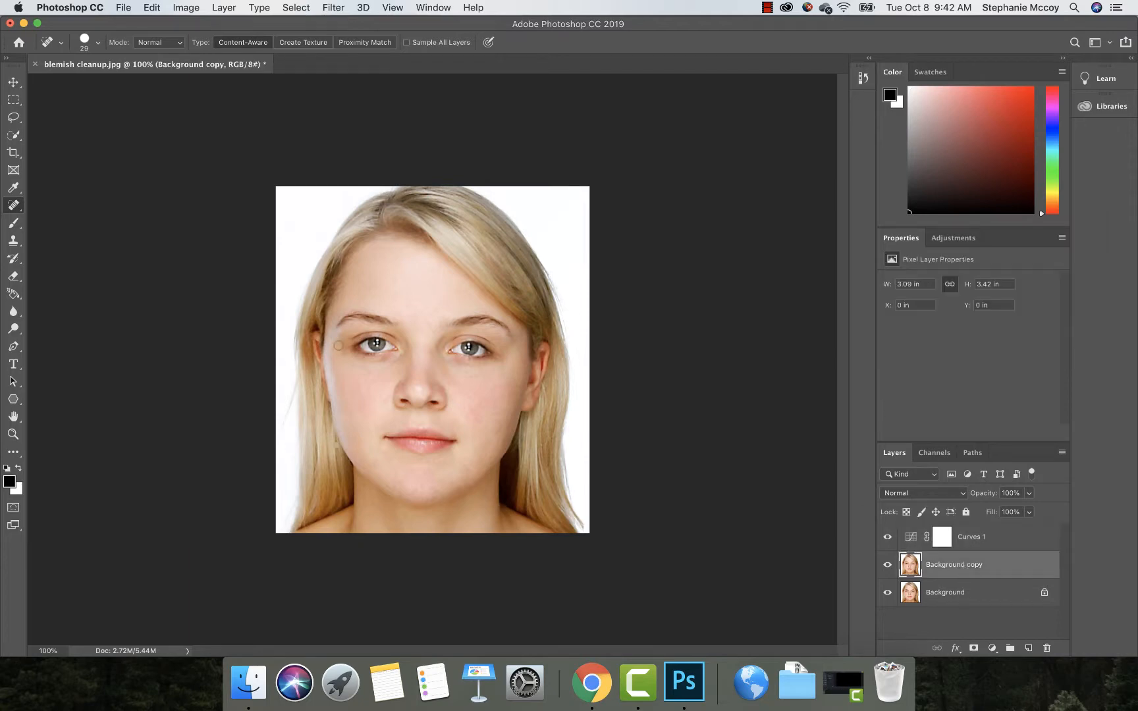
left_click(16, 135)
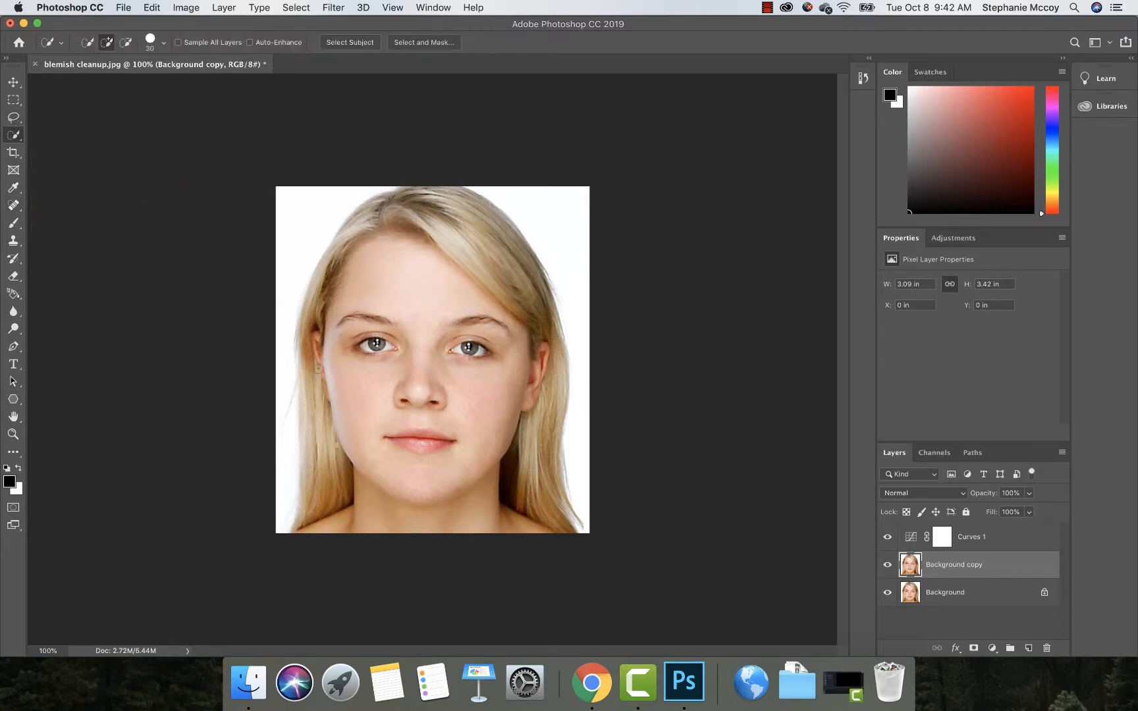
key("super+equal")
key("super+equal")
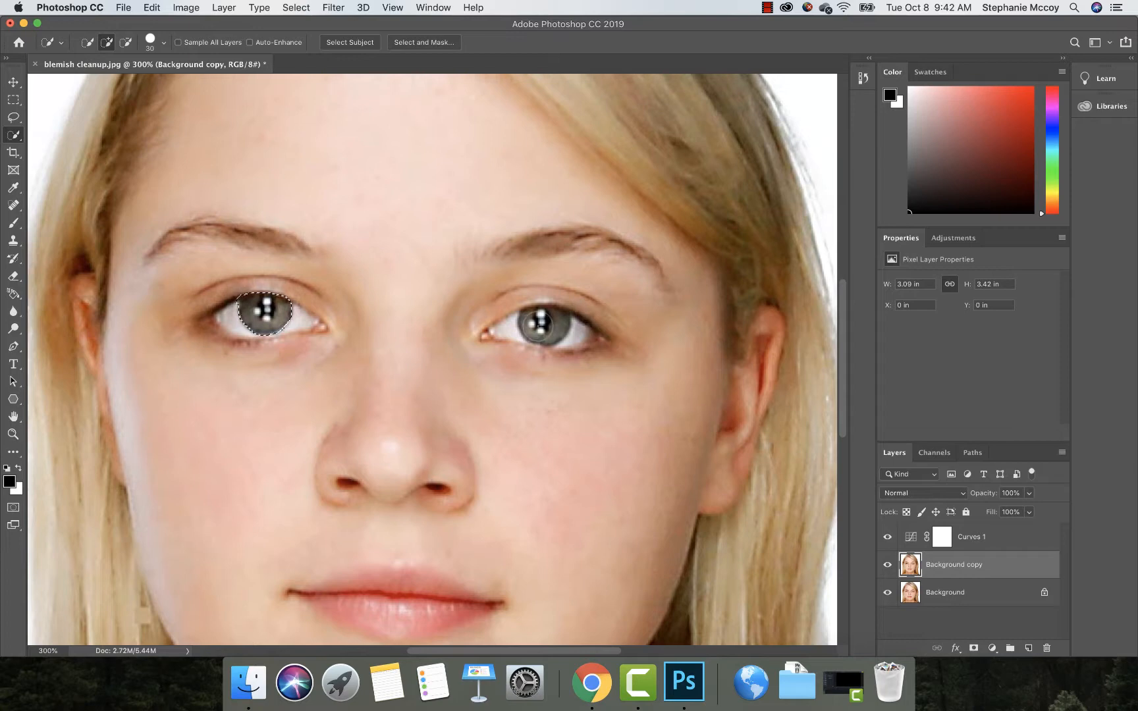
left_click(537, 327)
Step: Add a Hue/Saturation adjustment layer for the selected irises and set its hue to +44 to turn them green
left_click(226, 12)
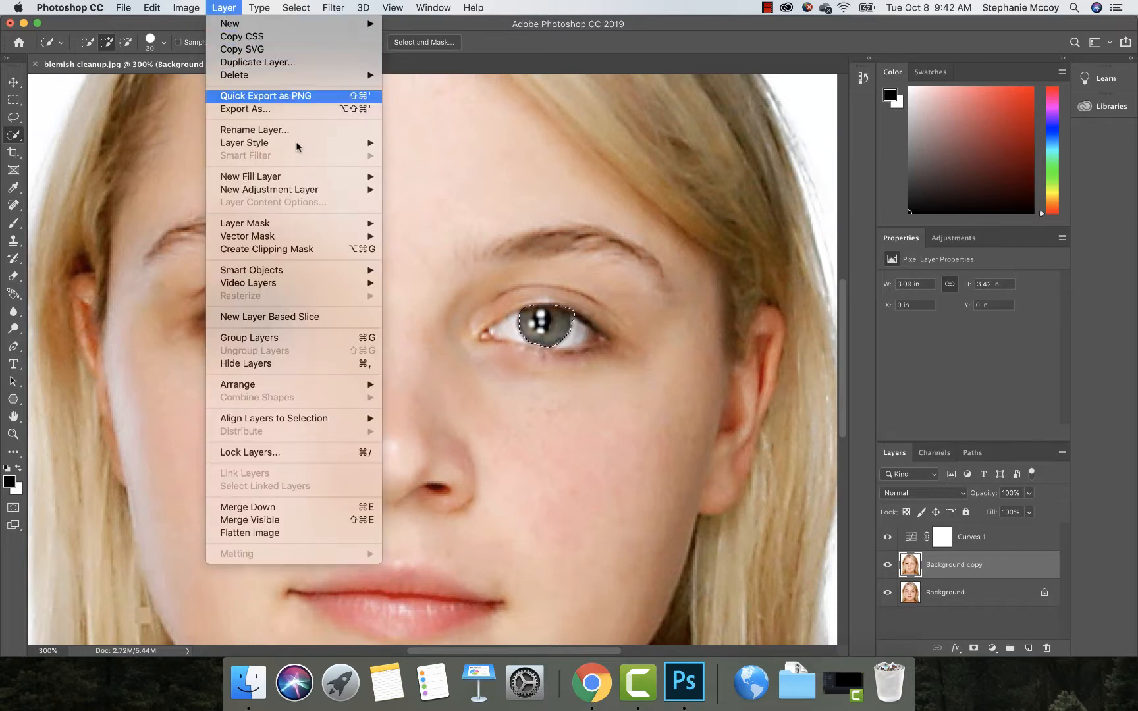
mouse_move(306, 191)
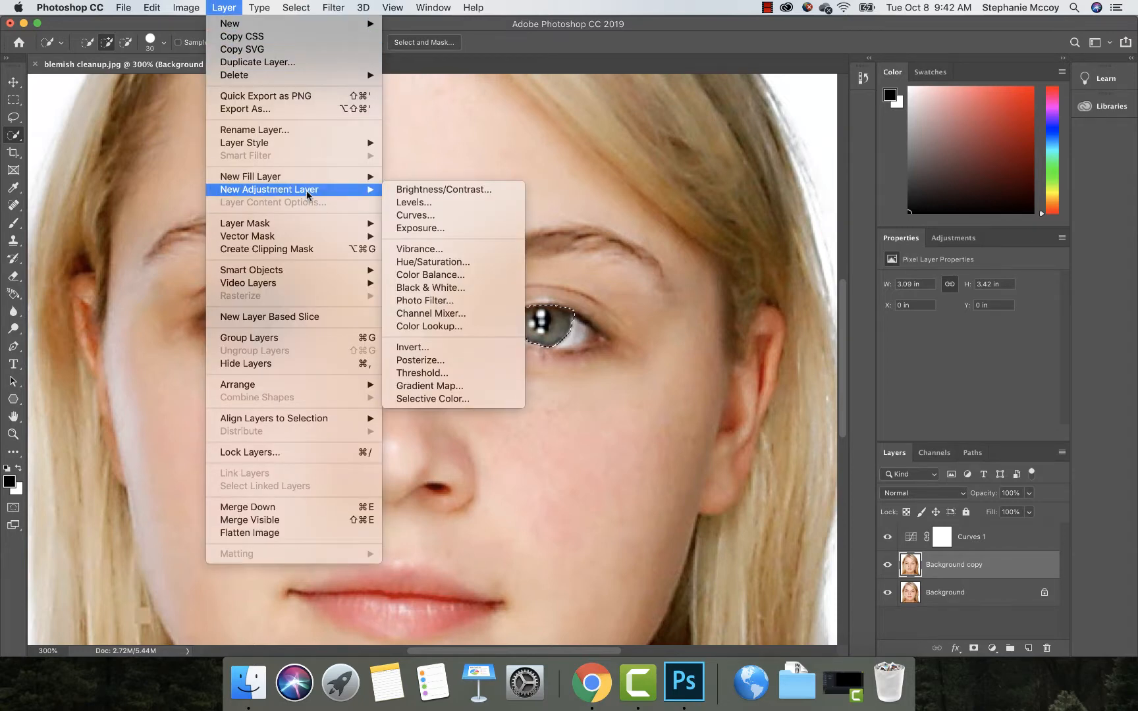
left_click(434, 263)
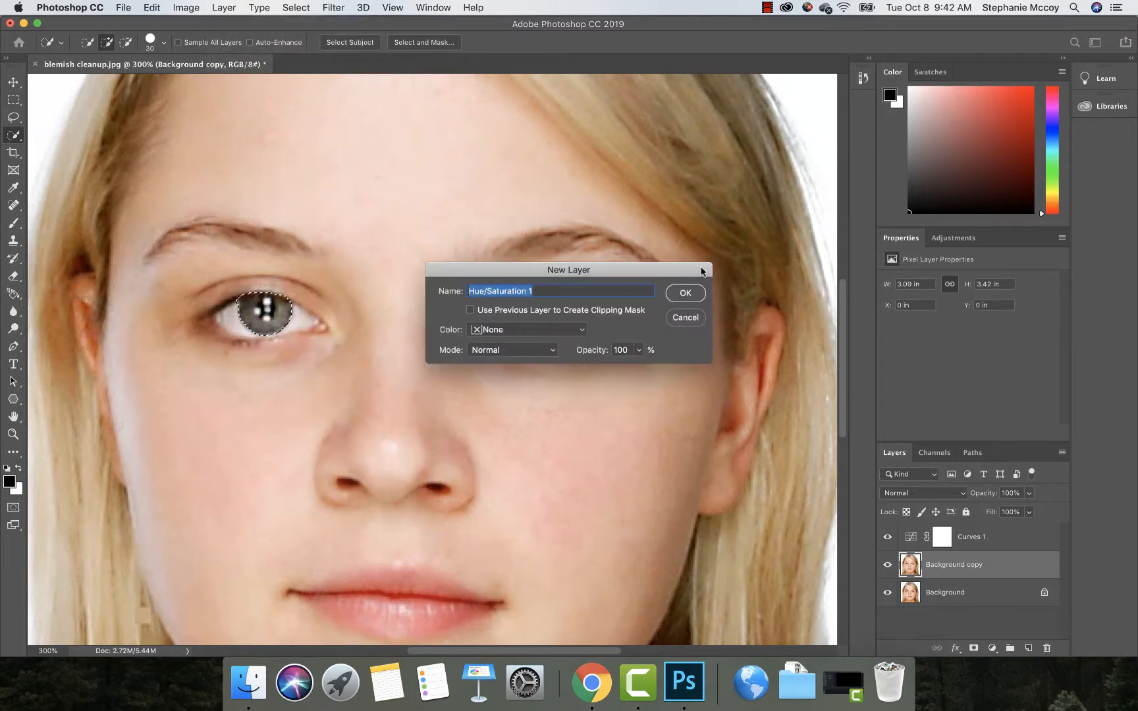
left_click(682, 294)
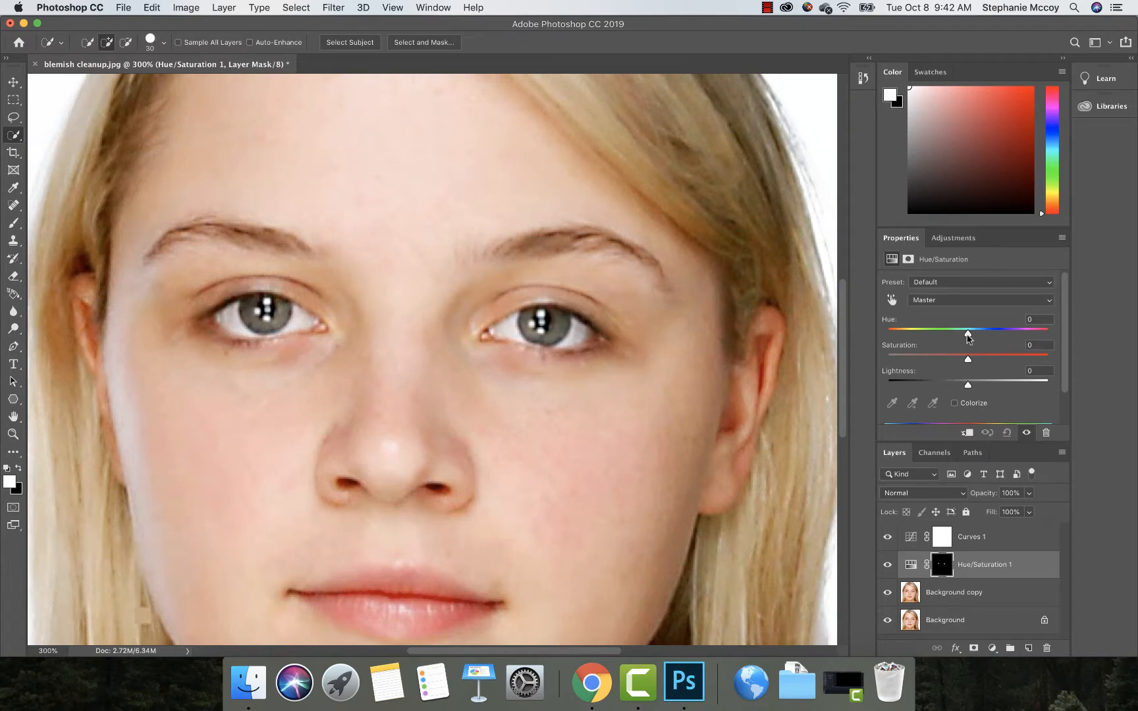
left_click_drag(966, 337, 1011, 344)
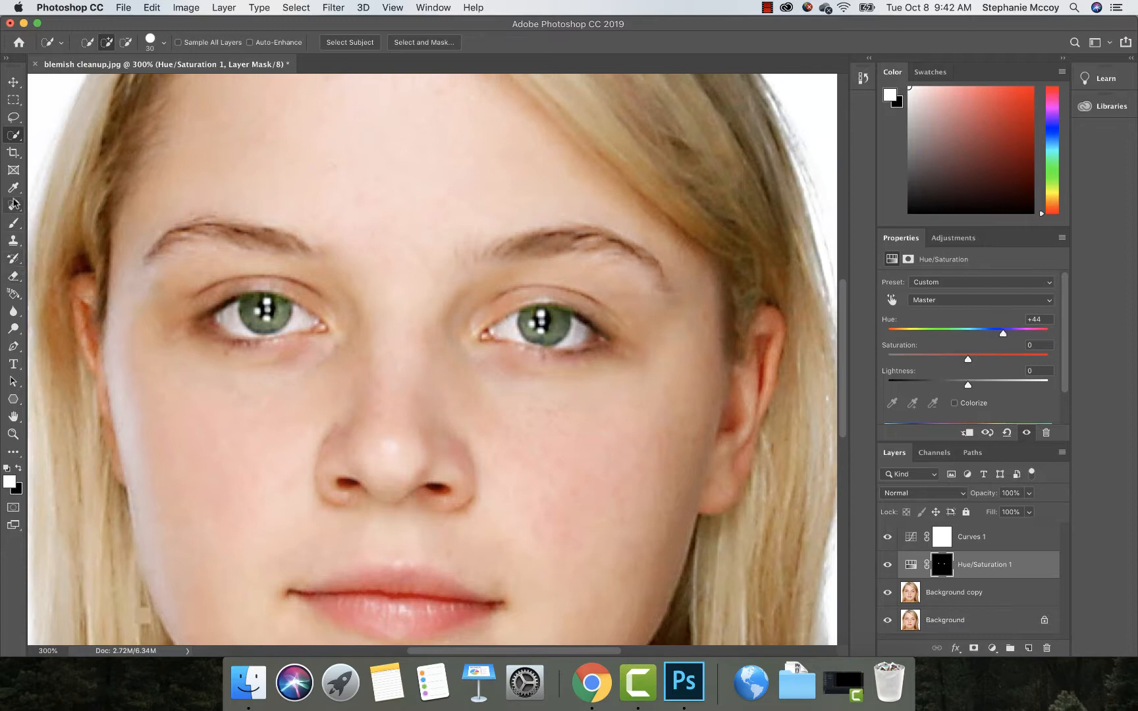
Step: Erase the green spill around the irises on the Hue/Saturation 1 mask with a 6 px Eraser brush
left_click(13, 276)
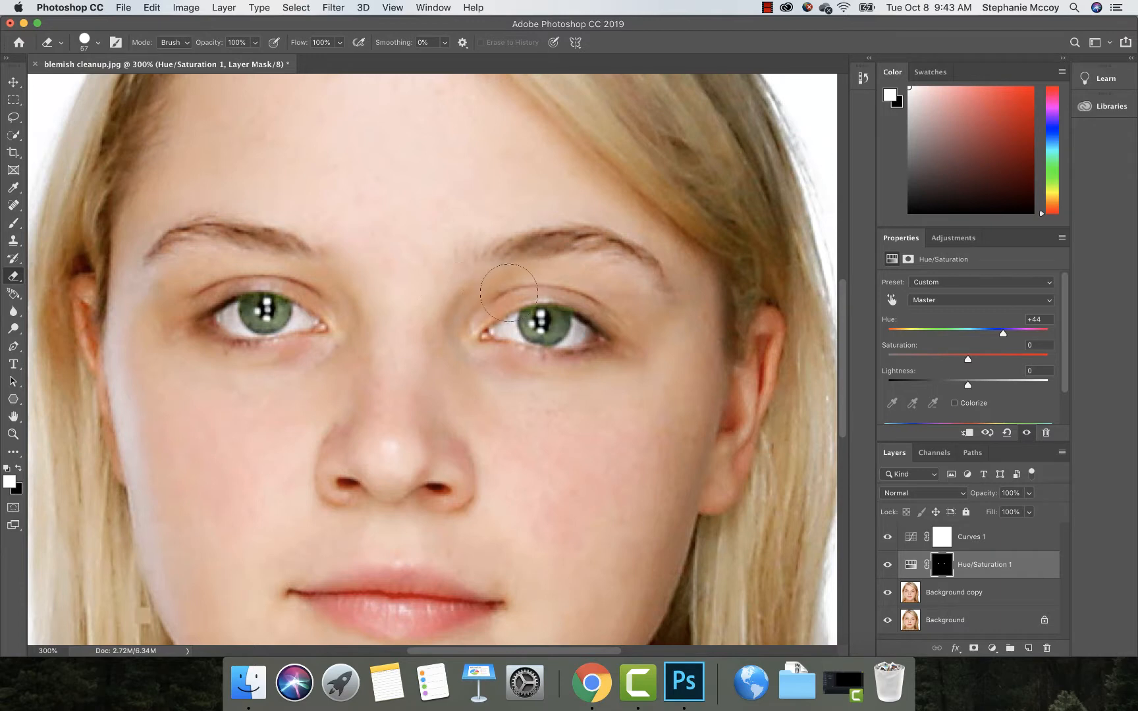
key("super+equal")
key("super+equal")
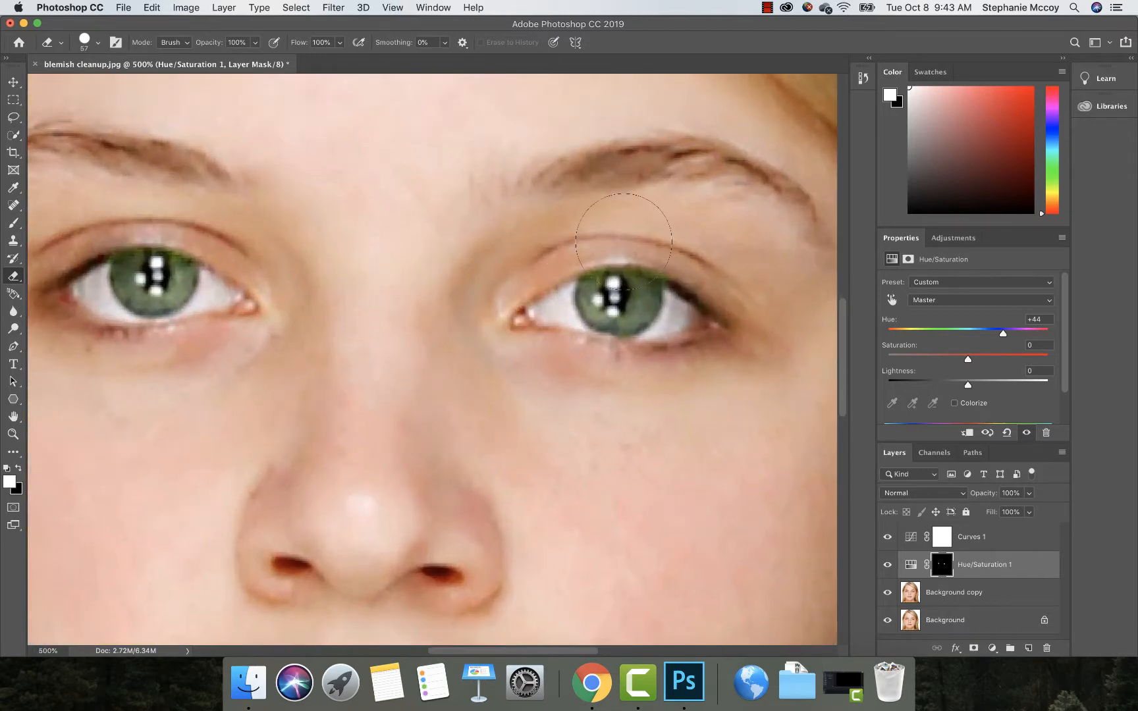
right_click(624, 245)
left_click_drag(721, 274, 696, 276)
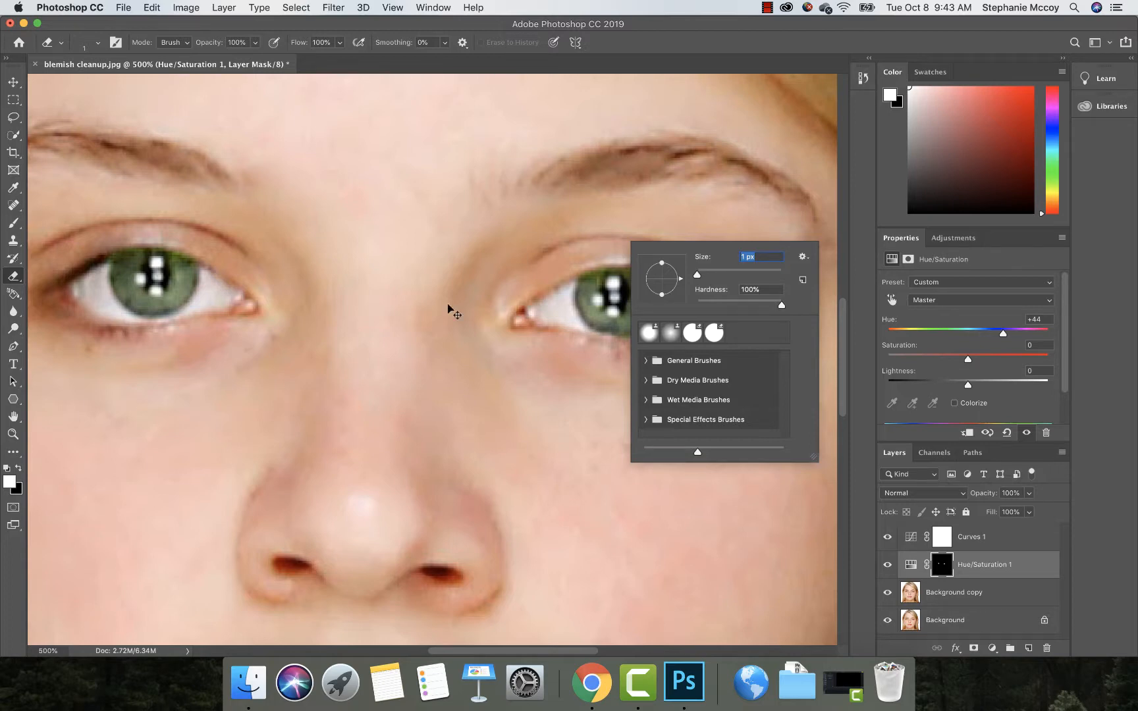
type("8")
key("Return")
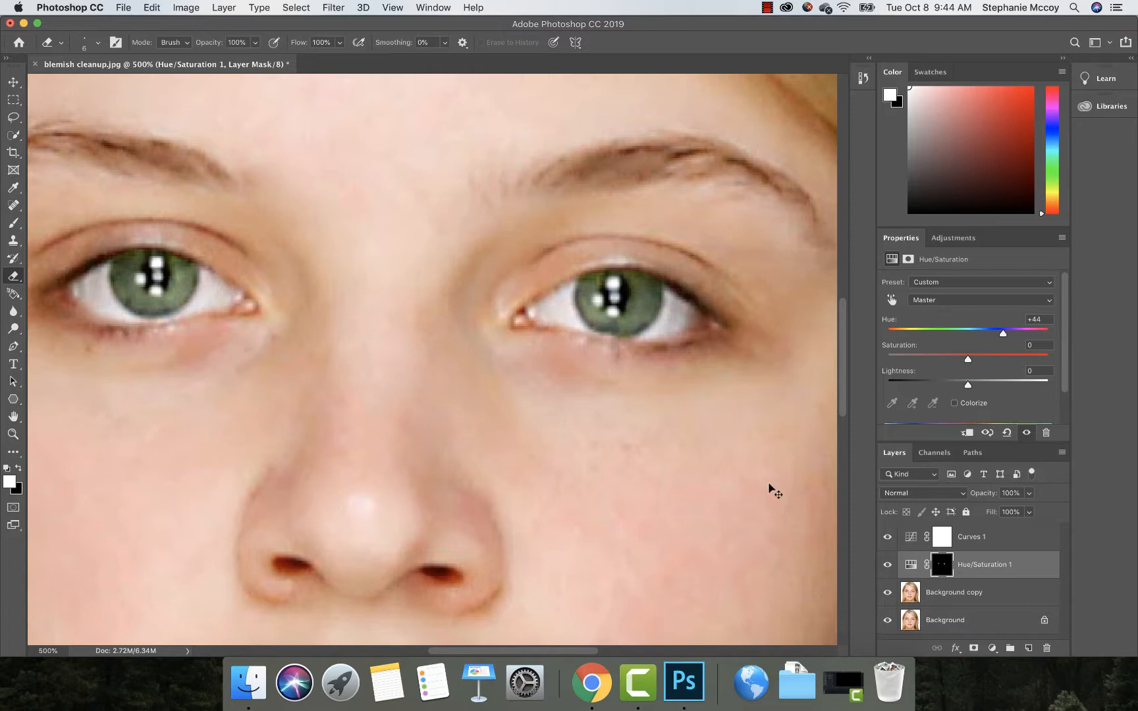
key("super+minus")
key("super+minus")
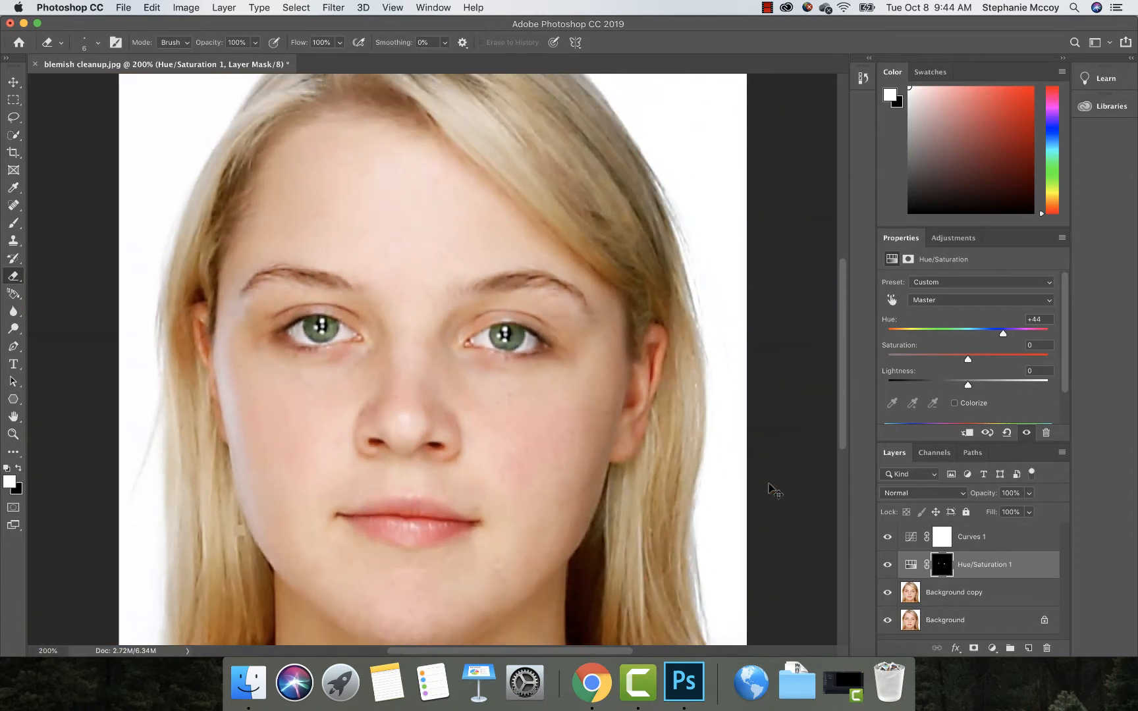
key("super+1")
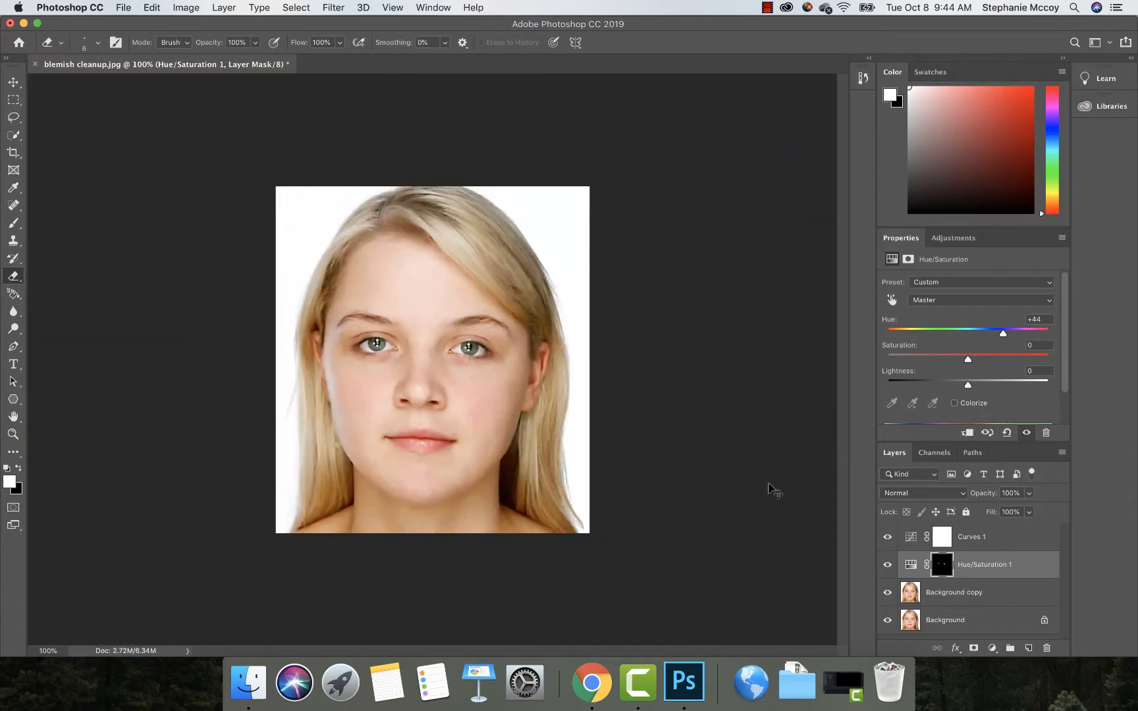
Step: Set up the Clone Stamp tool on the Background copy layer with a 12 px brush and a higher hardness
key("super+plus")
key("super+plus")
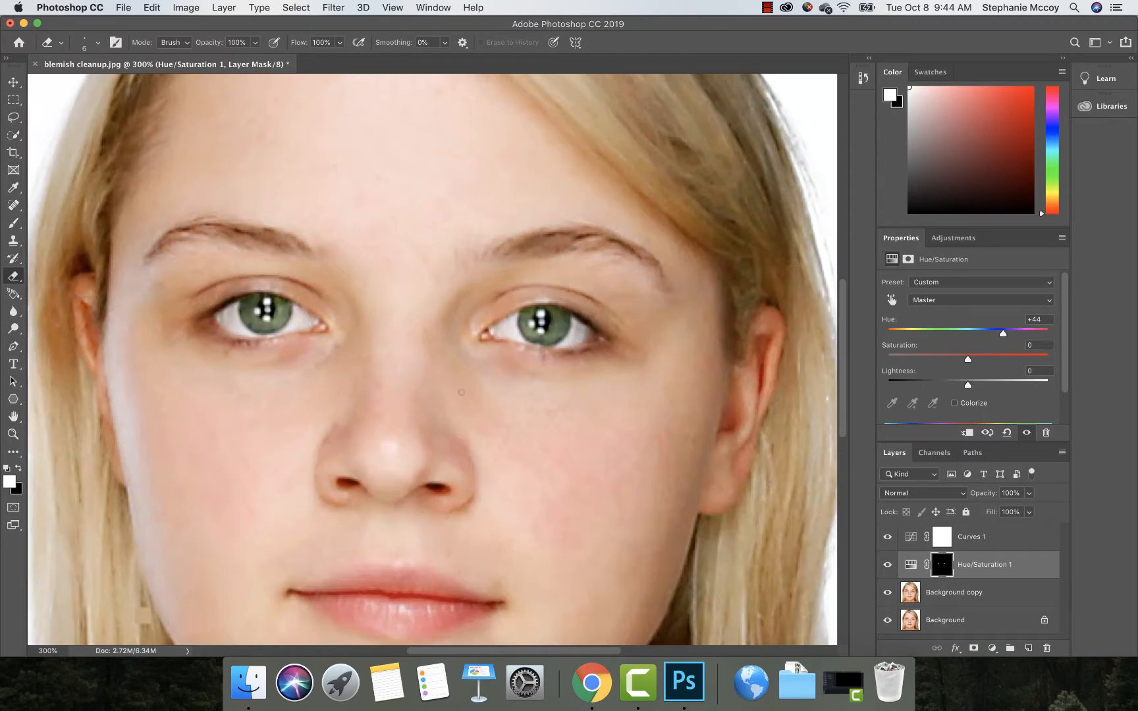
left_click(950, 596)
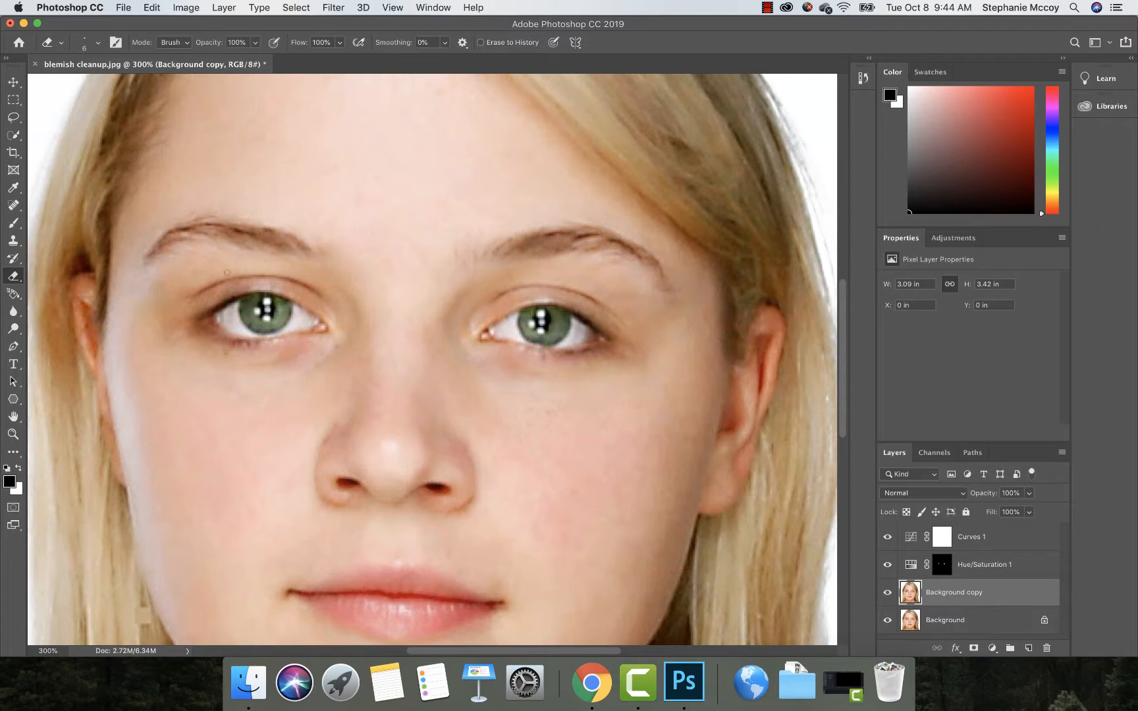
left_click(13, 241)
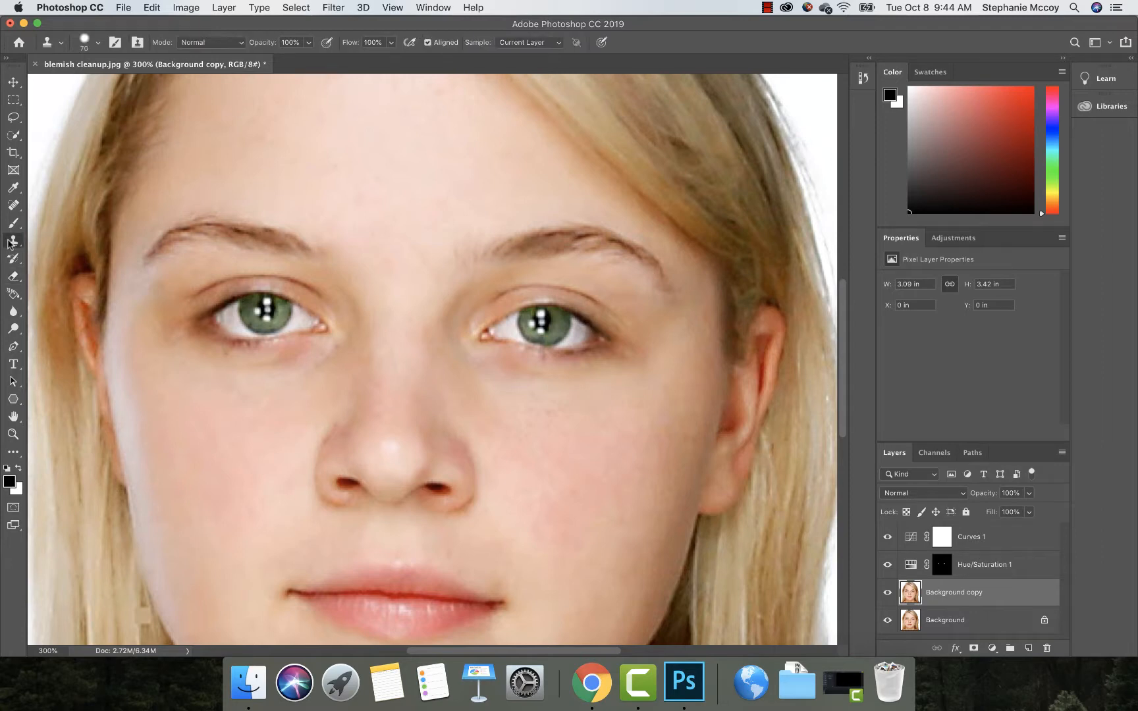
right_click(395, 251)
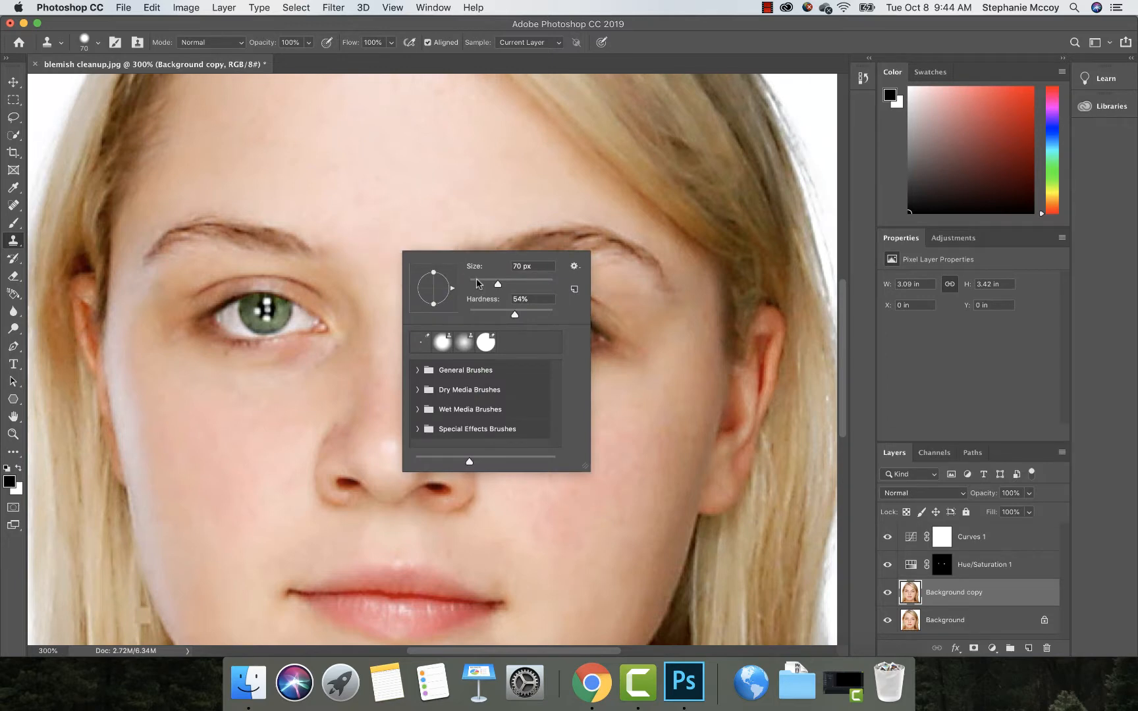
left_click(478, 284)
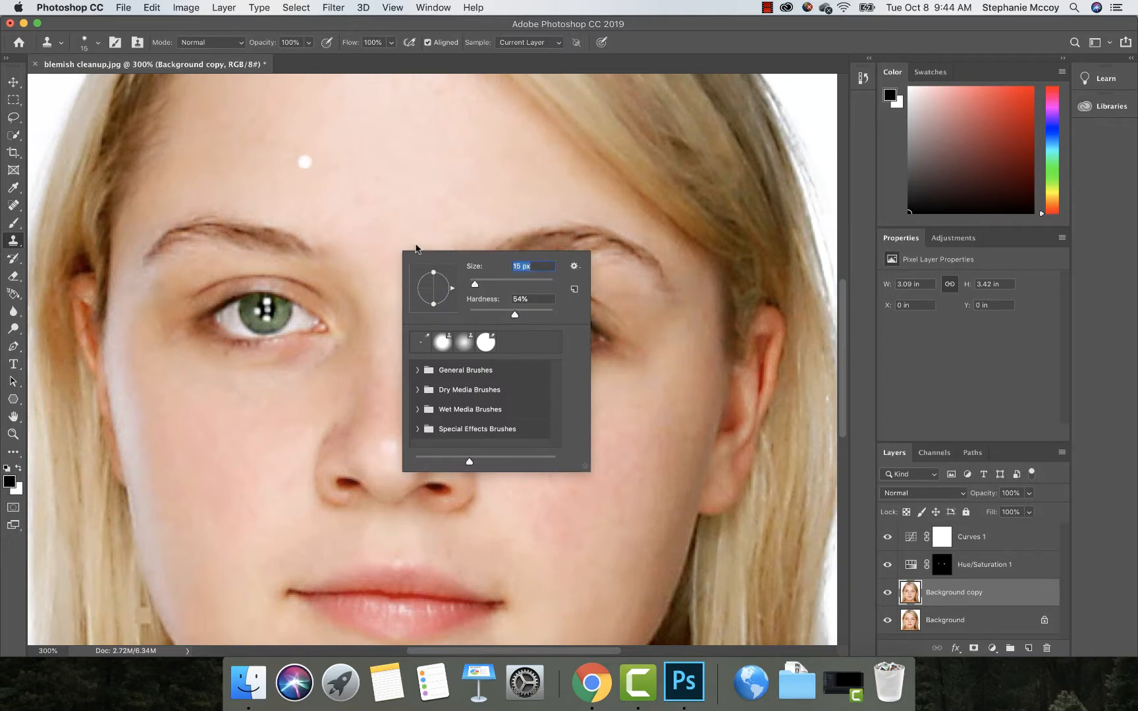
left_click(517, 316)
left_click_drag(518, 316, 576, 329)
left_click(474, 285)
key("Return")
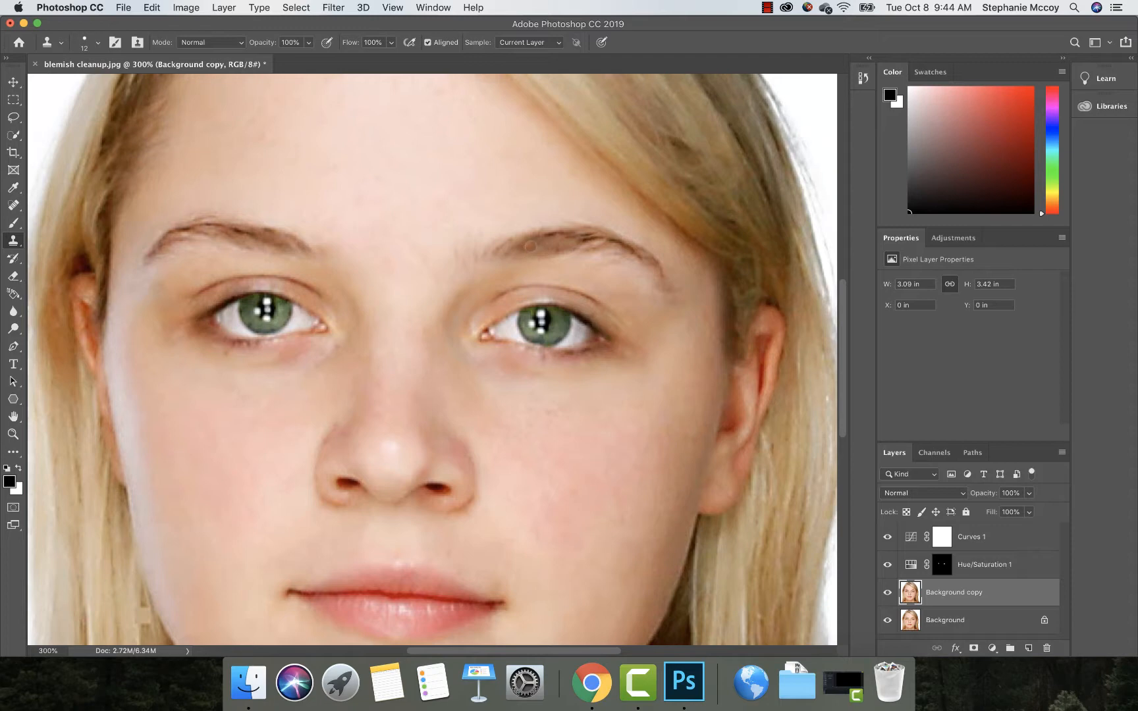
Step: Try to fill the sparse parts of both eyebrows with cloned brow hair, undoing the unwanted strokes
left_click_drag(495, 250, 509, 253)
key("super+z")
left_click_drag(587, 243, 591, 244)
key("super+z")
left_click_drag(199, 231, 206, 232)
left_click(217, 231)
left_click_drag(224, 240, 178, 233)
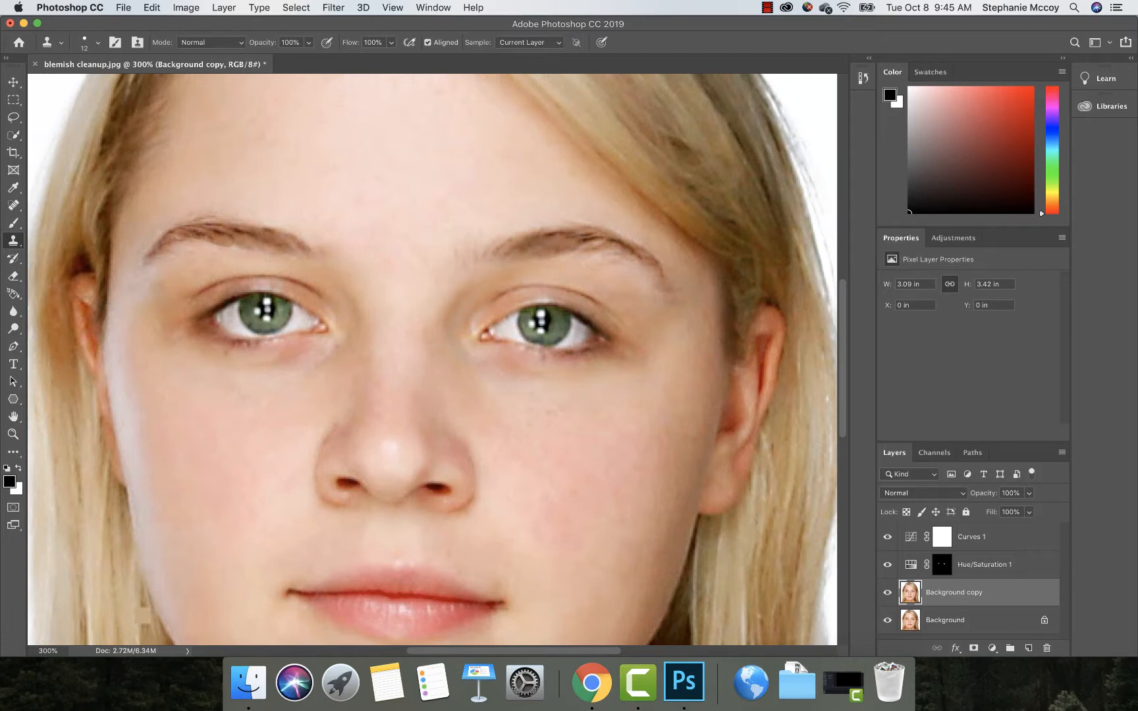
key("super+z")
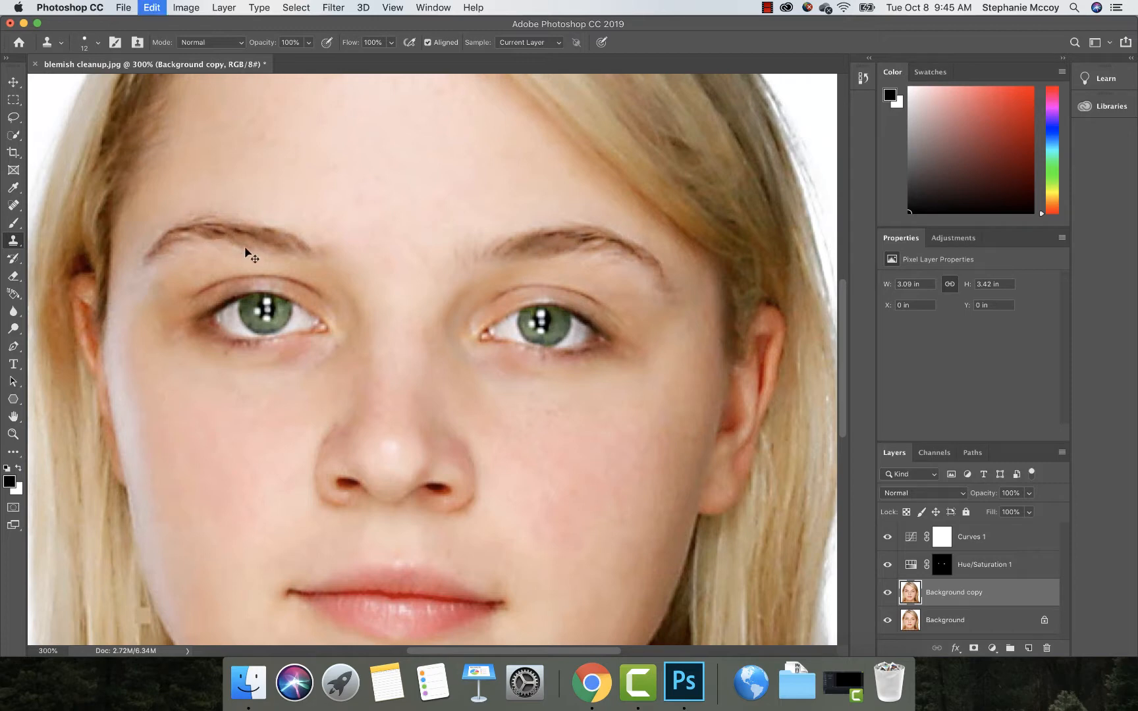
key("super+z")
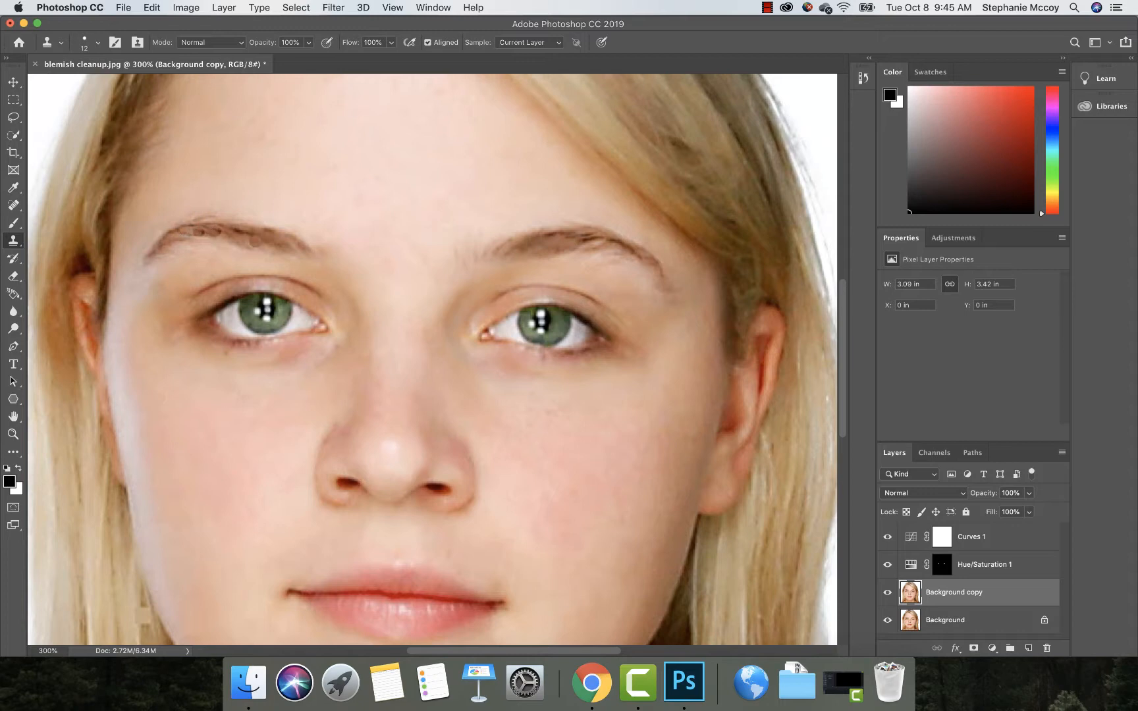
key("super+z")
scroll(401, 321, "down", 5)
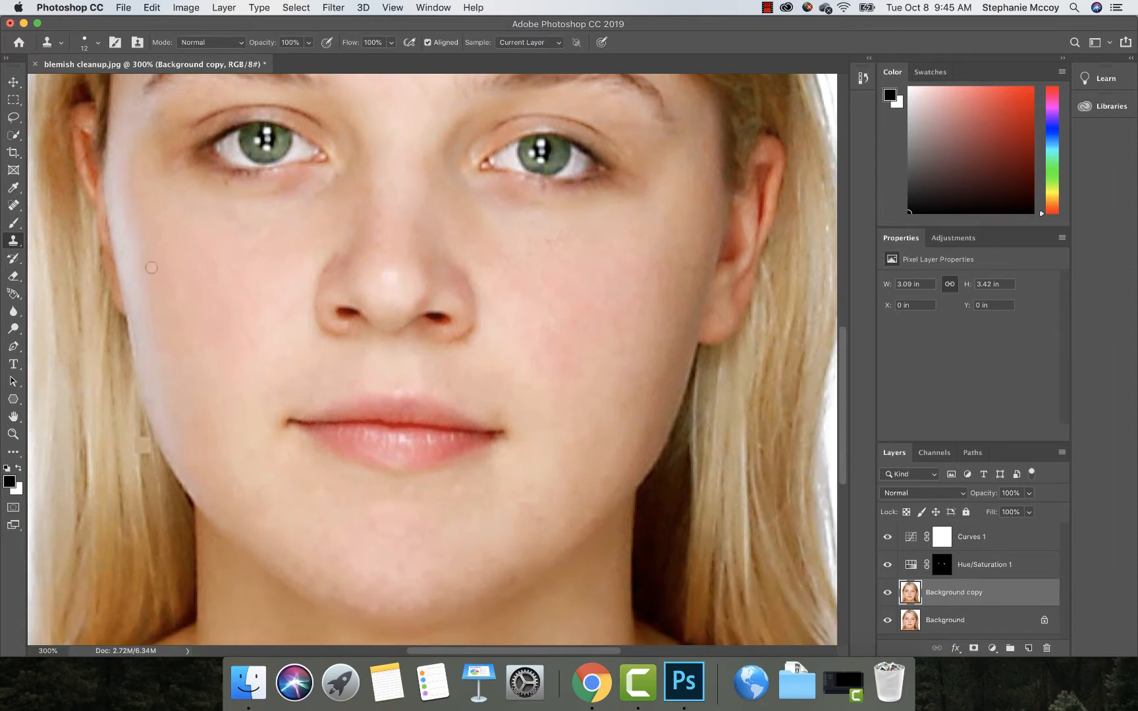
left_click(13, 134)
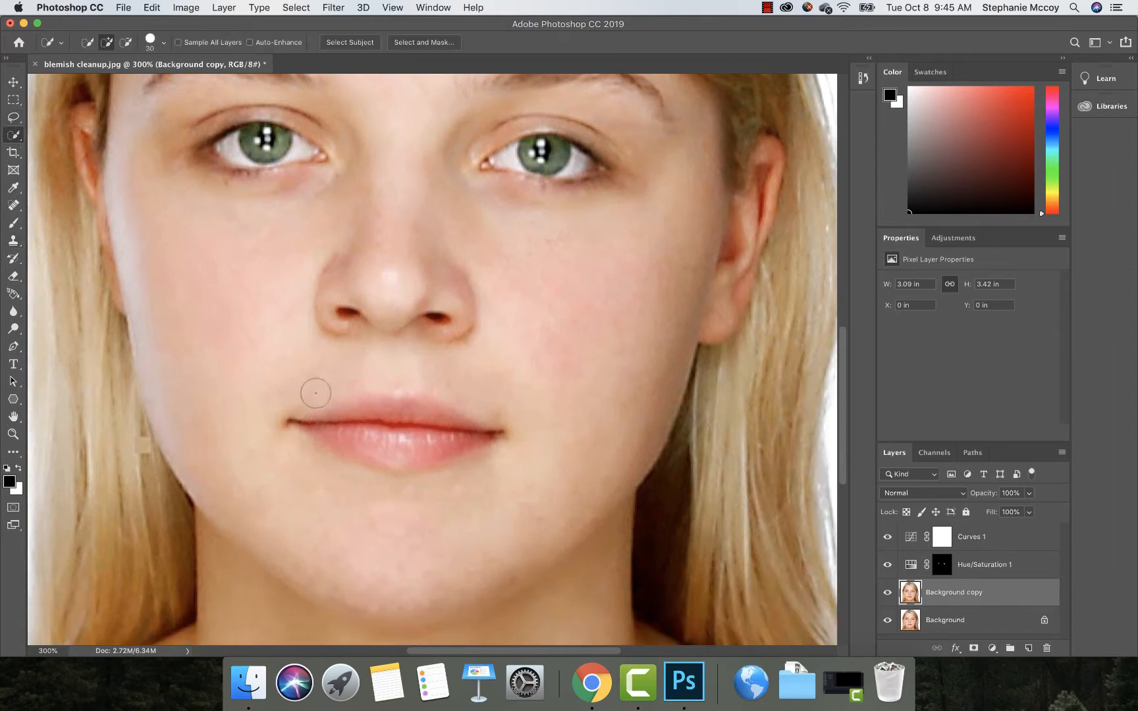
mouse_move(329, 434)
left_mouse_down()
mouse_move(469, 436)
mouse_move(448, 415)
mouse_move(389, 400)
mouse_move(310, 415)
left_mouse_up()
left_click(223, 7)
mouse_move(342, 191)
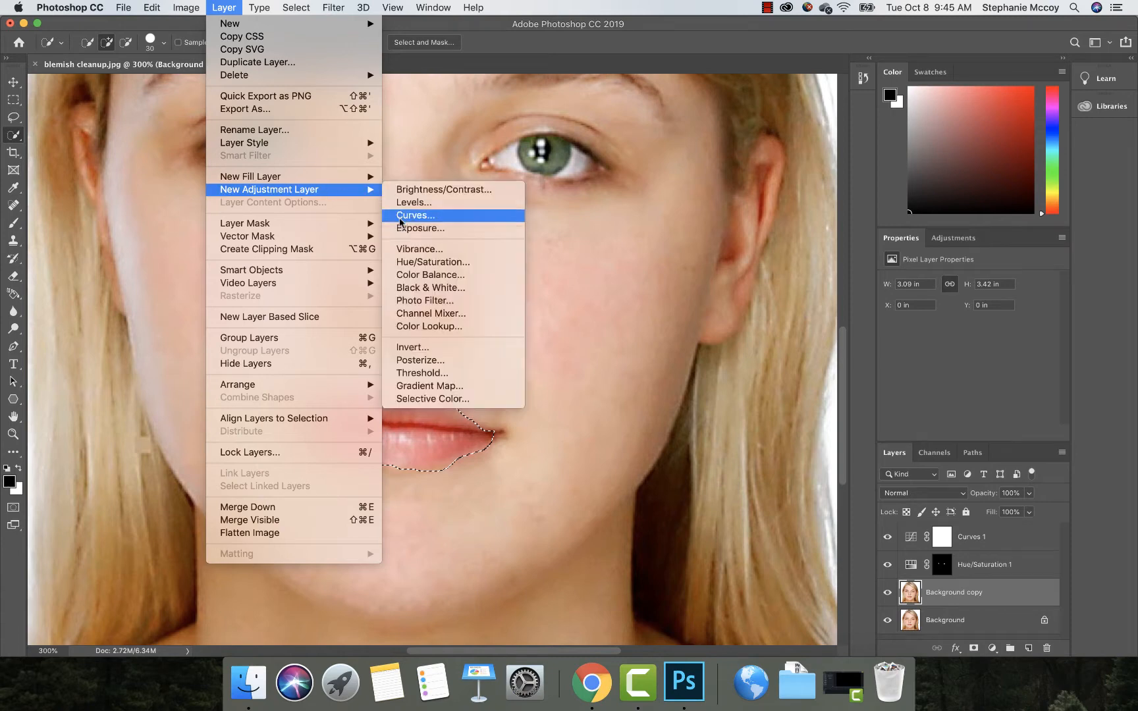
left_click(421, 216)
left_click(699, 291)
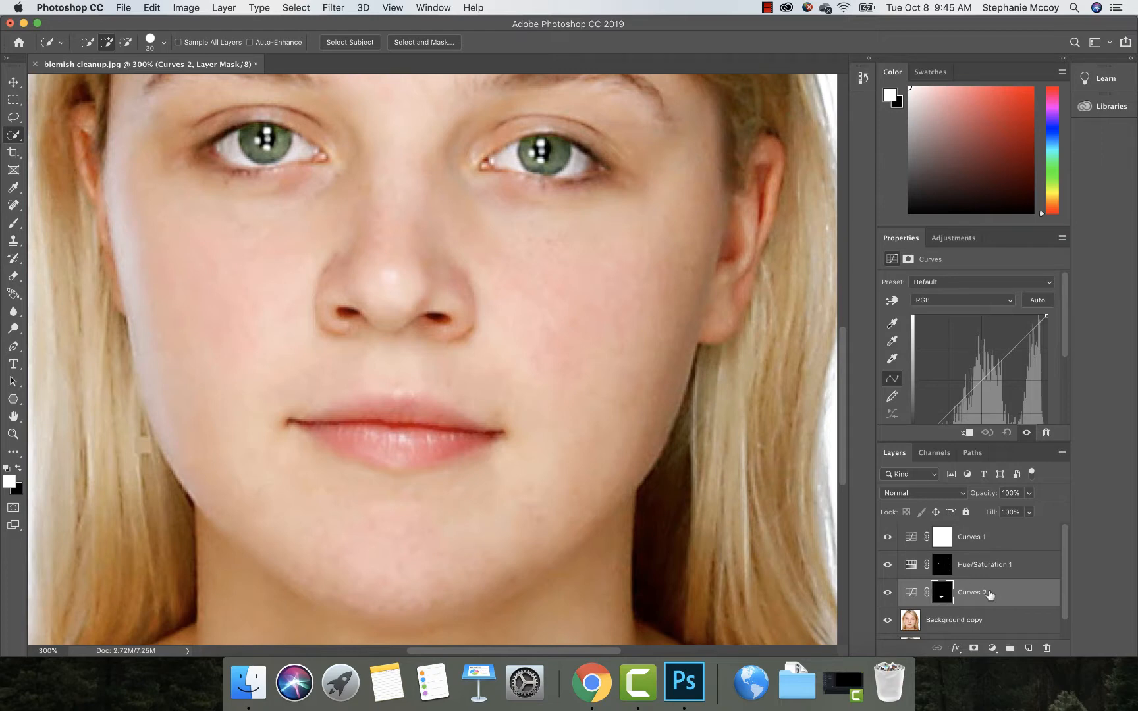
left_click_drag(991, 596, 1047, 649)
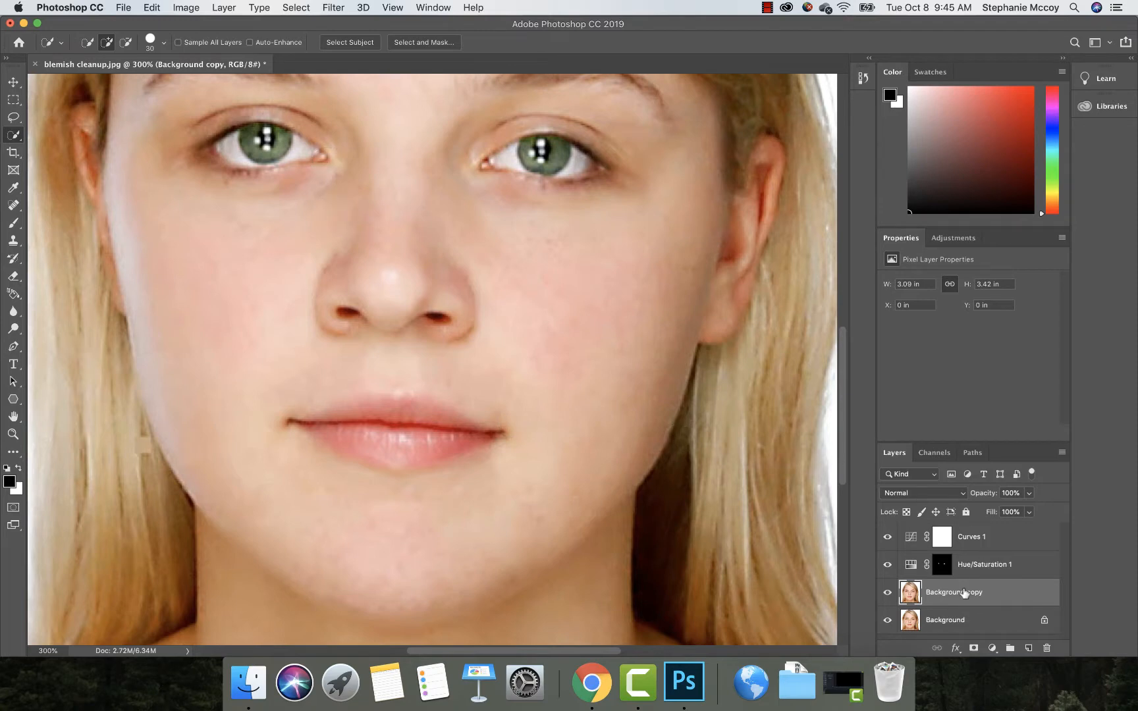
Step: Select the lips and add a Hue/Saturation adjustment layer with hue -33, saturation +29 and lightness +5 to turn them pink
mouse_move(326, 431)
left_mouse_down()
mouse_move(393, 455)
mouse_move(453, 446)
mouse_move(417, 414)
mouse_move(304, 421)
left_mouse_up()
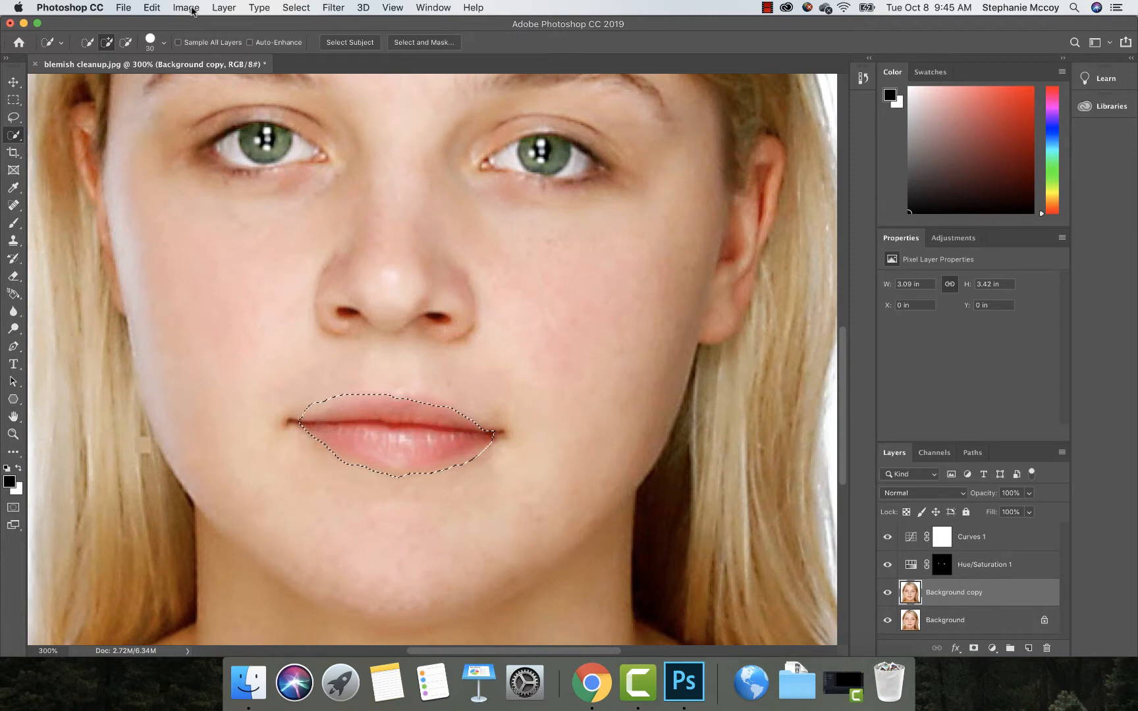
left_click(222, 9)
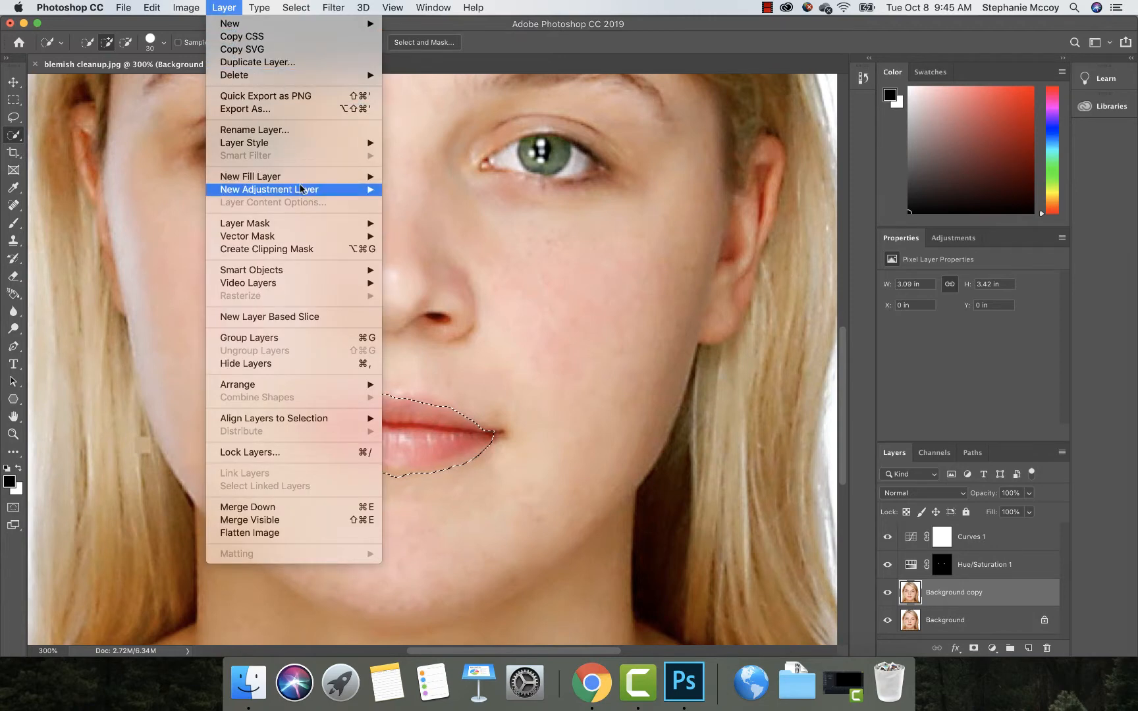
mouse_move(301, 189)
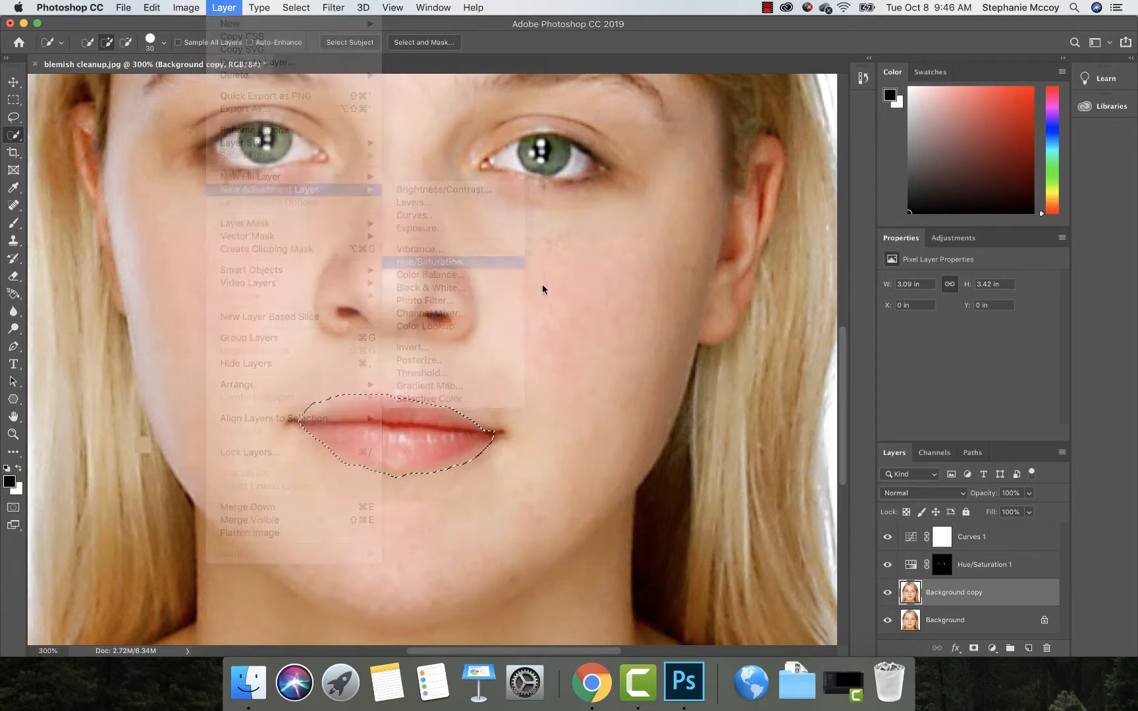
left_click(683, 292)
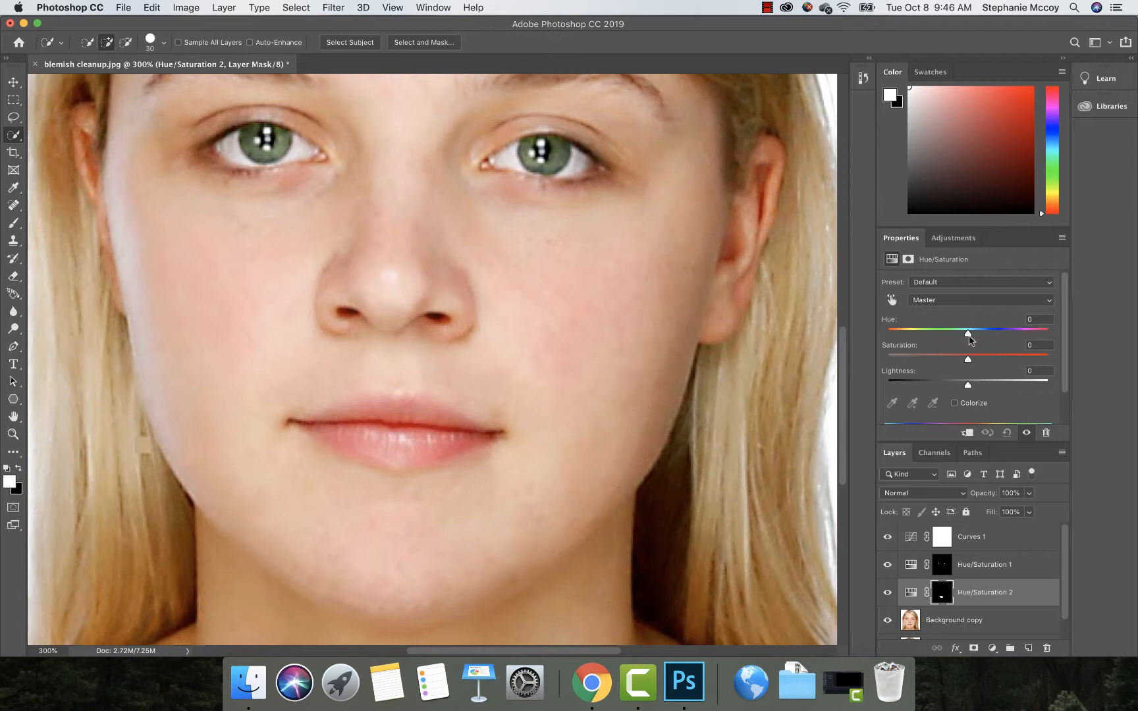
mouse_move(969, 339)
left_mouse_down()
mouse_move(1027, 339)
mouse_move(936, 337)
mouse_move(946, 337)
left_mouse_up()
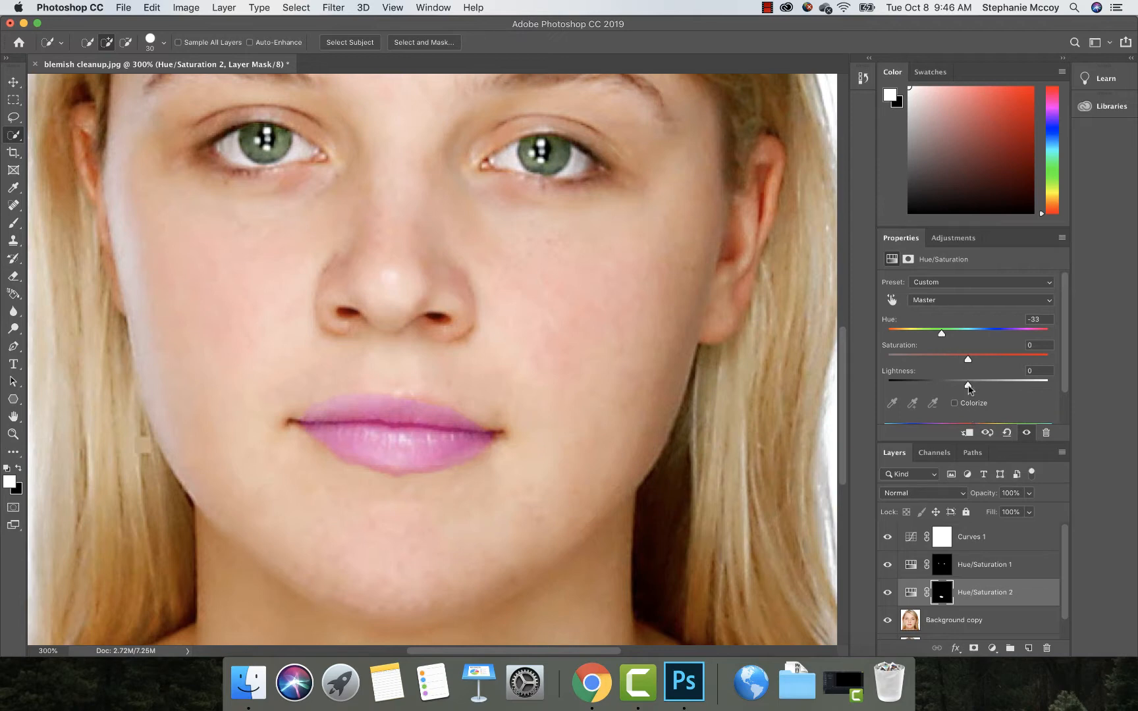
left_click_drag(967, 359, 972, 387)
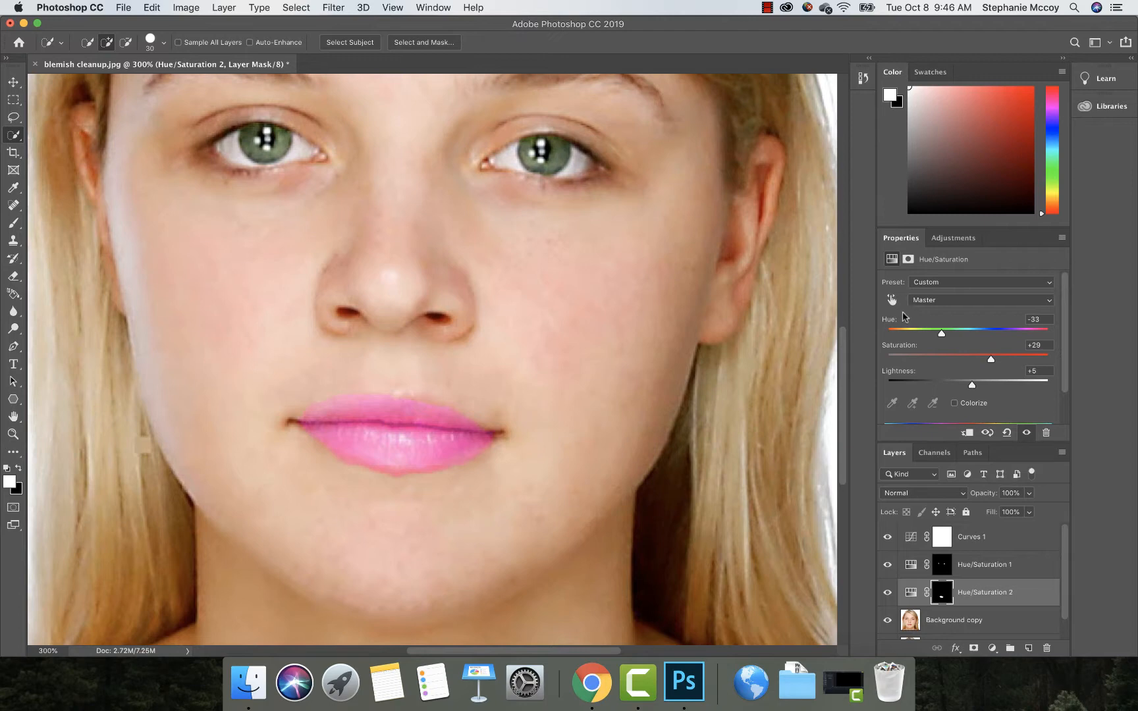
Step: Erase the pink spill along the lower lip's edge on the Hue/Saturation 2 mask and check the whole portrait
left_click(14, 277)
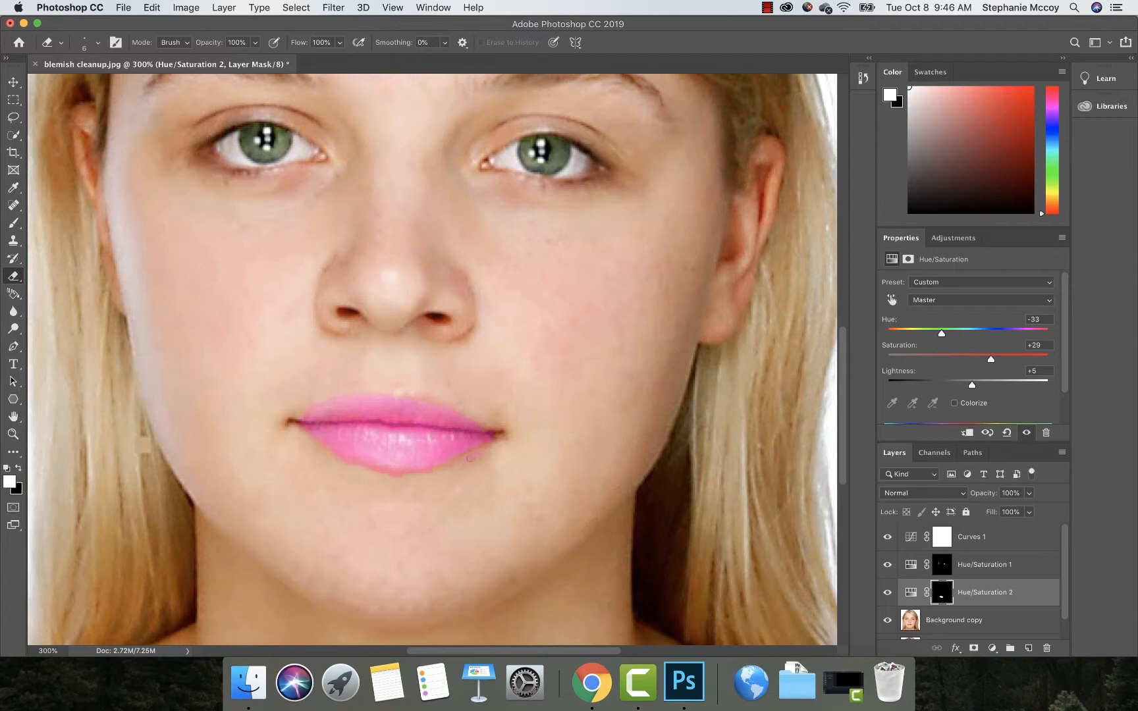
mouse_move(438, 463)
left_mouse_down()
mouse_move(376, 472)
mouse_move(416, 475)
left_mouse_up()
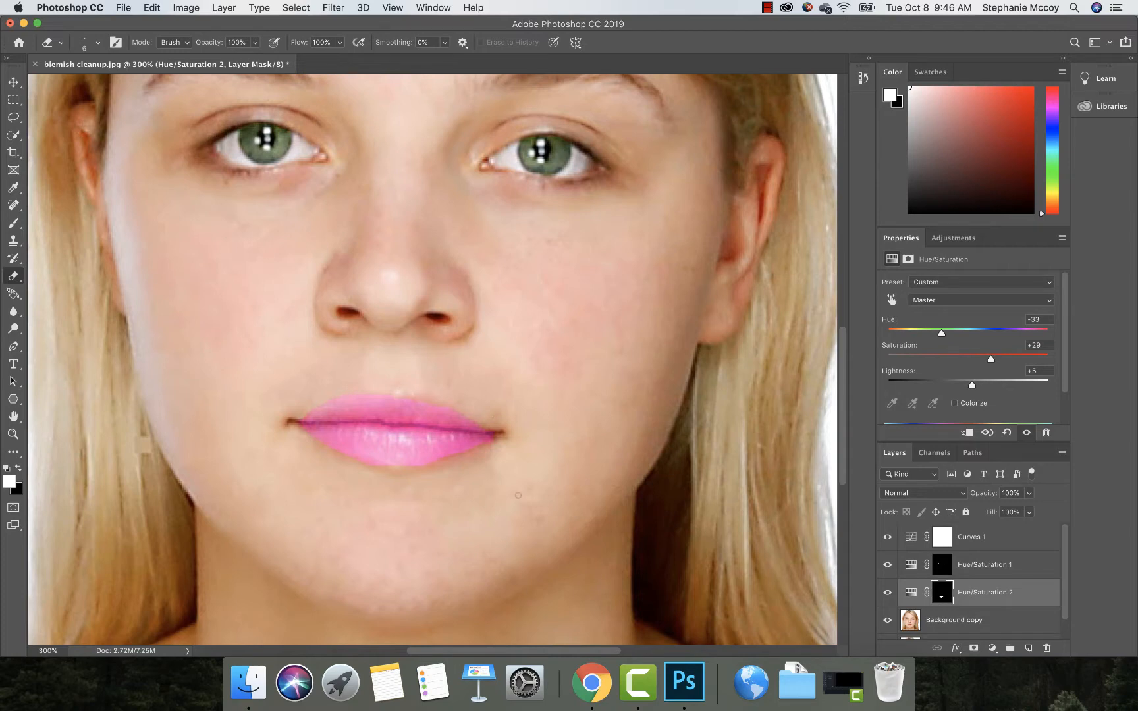
key("super+minus")
key("super+minus")
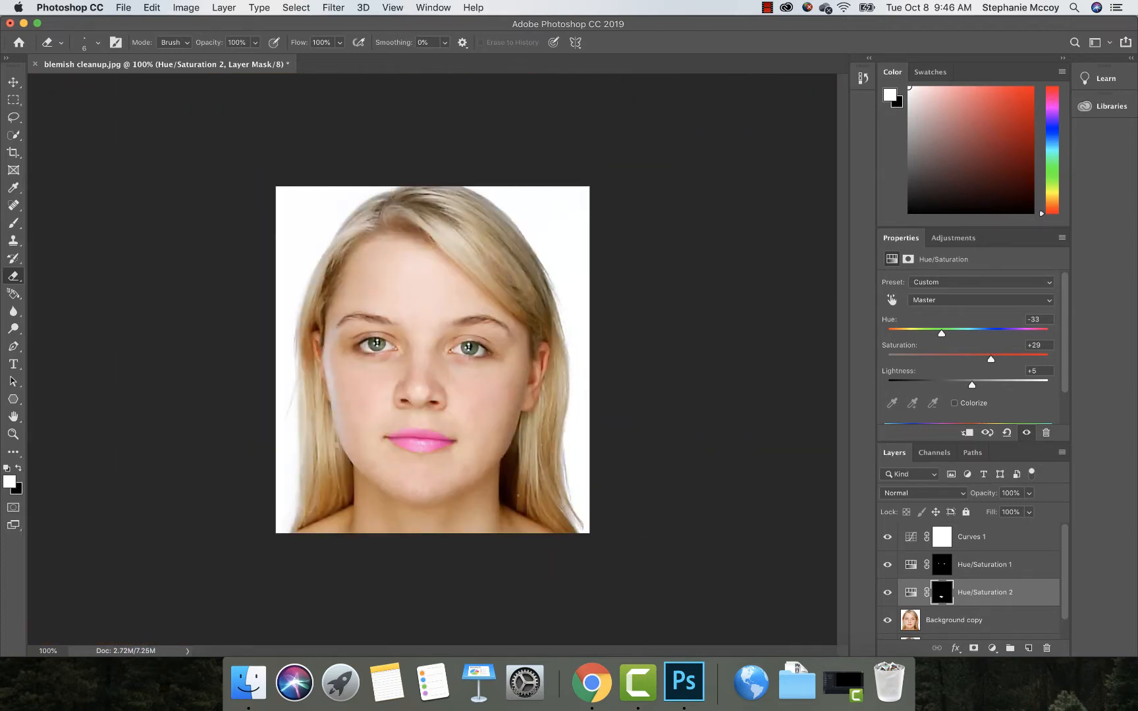
key("super+minus")
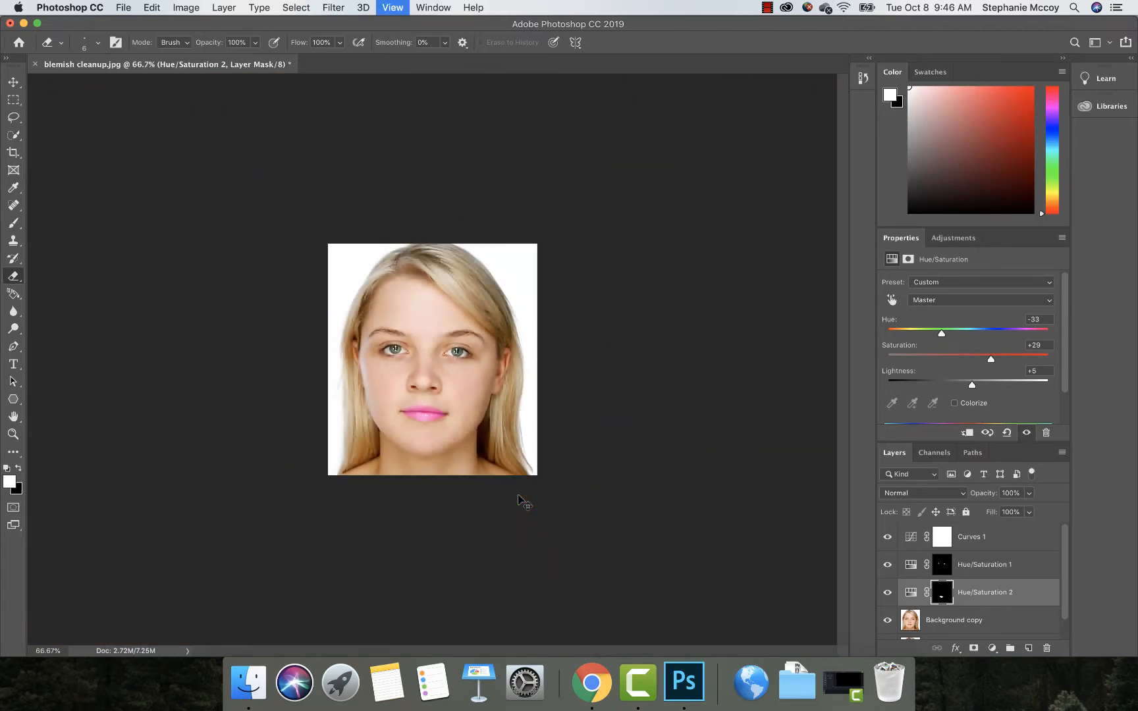
key("super+plus")
key("super+plus")
key("super+minus")
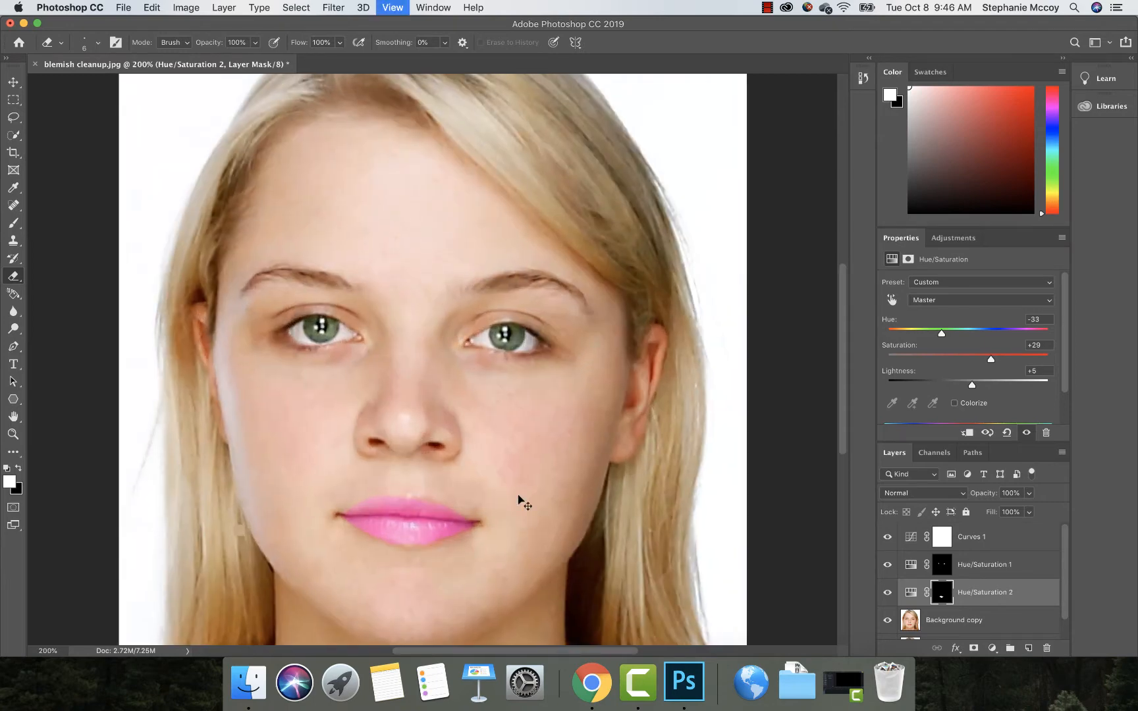
left_click(13, 135)
mouse_move(284, 499)
left_mouse_down()
mouse_move(312, 494)
mouse_move(312, 400)
mouse_move(290, 305)
mouse_move(356, 230)
mouse_move(390, 213)
mouse_move(464, 246)
mouse_move(523, 237)
mouse_move(552, 329)
mouse_move(547, 366)
left_mouse_up()
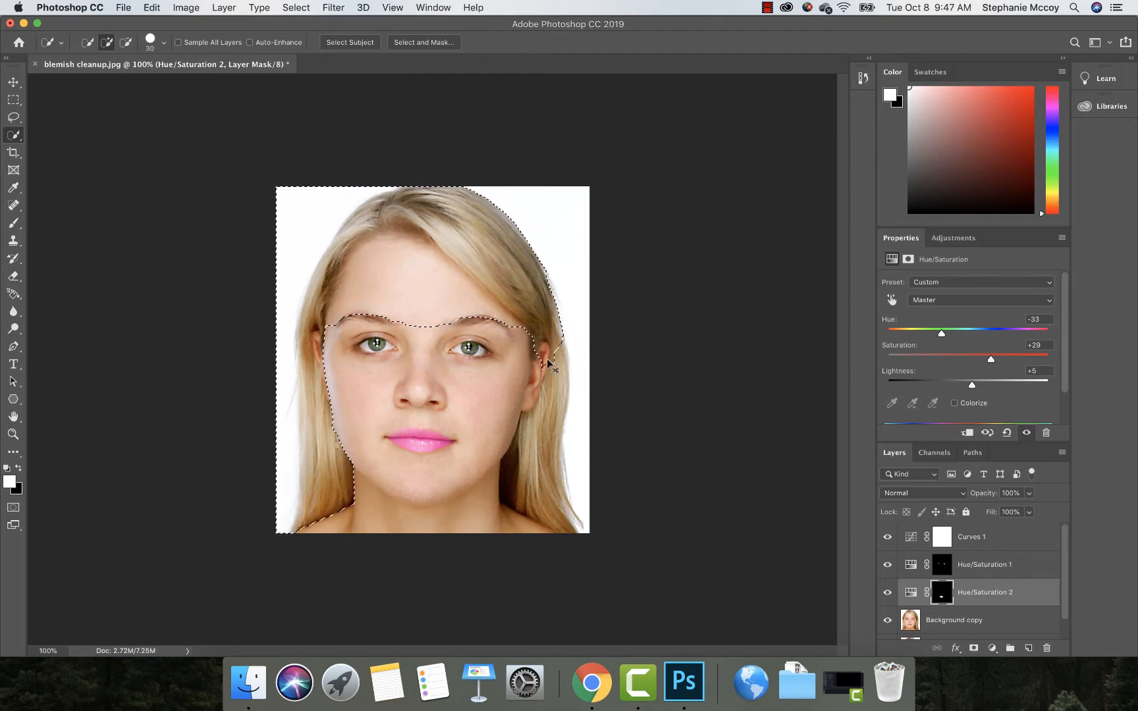
key("super+d")
Step: Replace the current selection with a closed Magnetic Lasso outline around all of the hair, leaving out the face, ears and neck
left_click(15, 118)
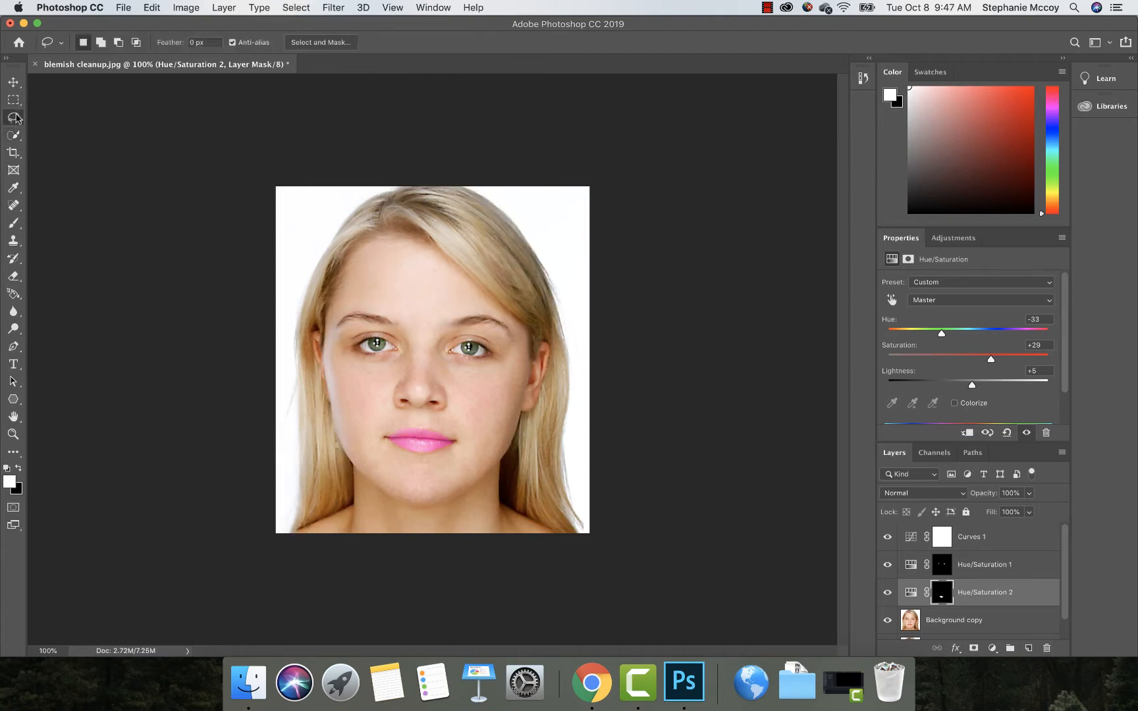
right_click(15, 118)
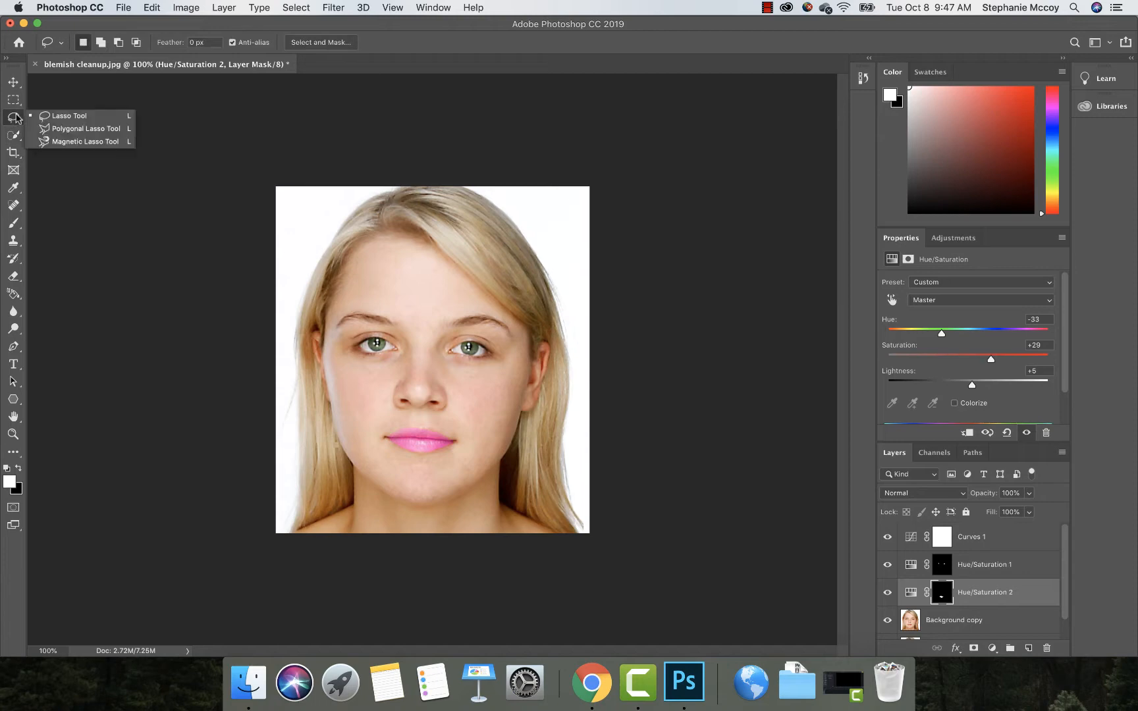
left_click(71, 142)
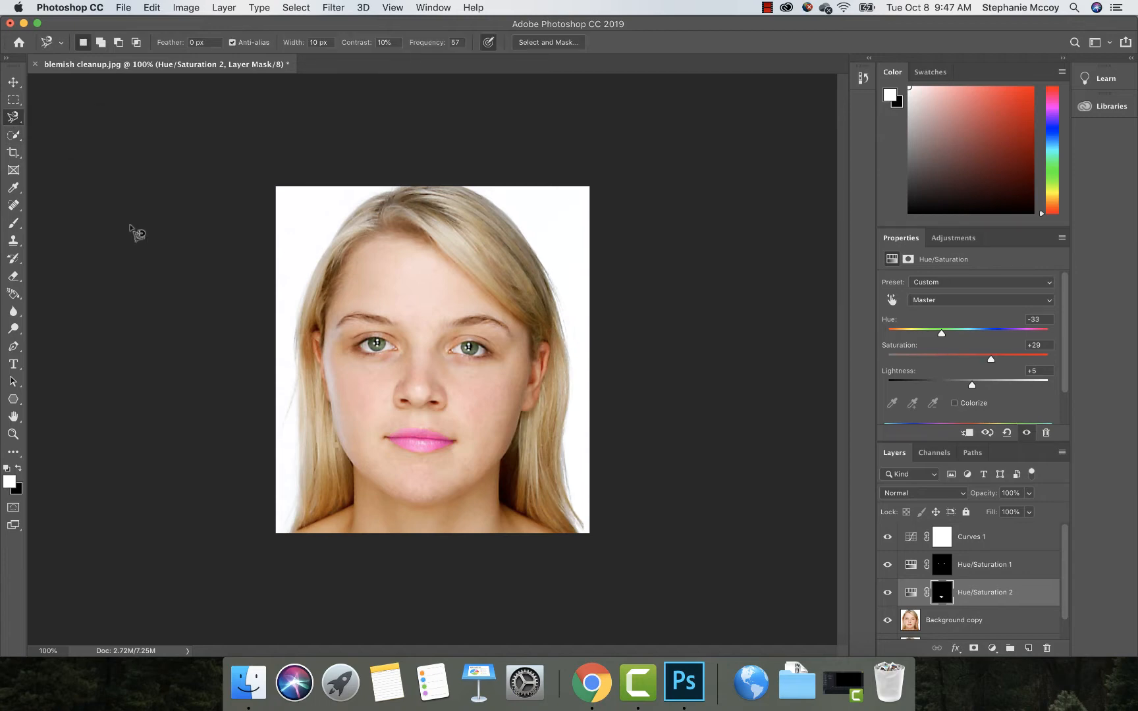
left_click(290, 531)
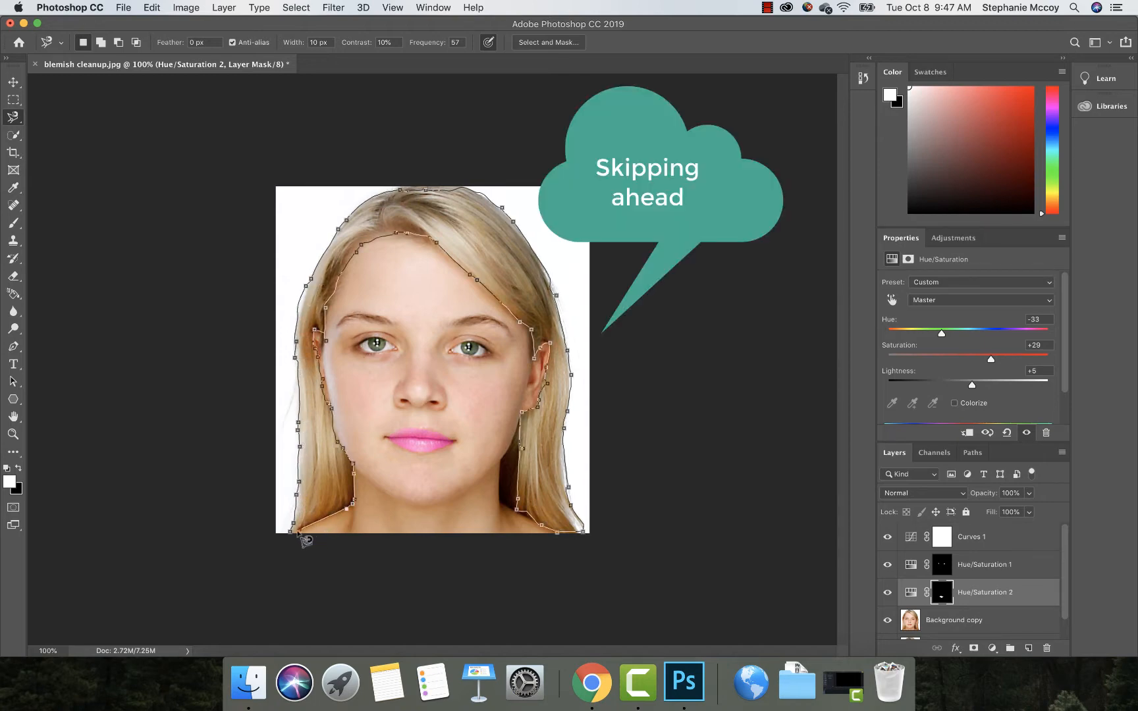
left_click(290, 531)
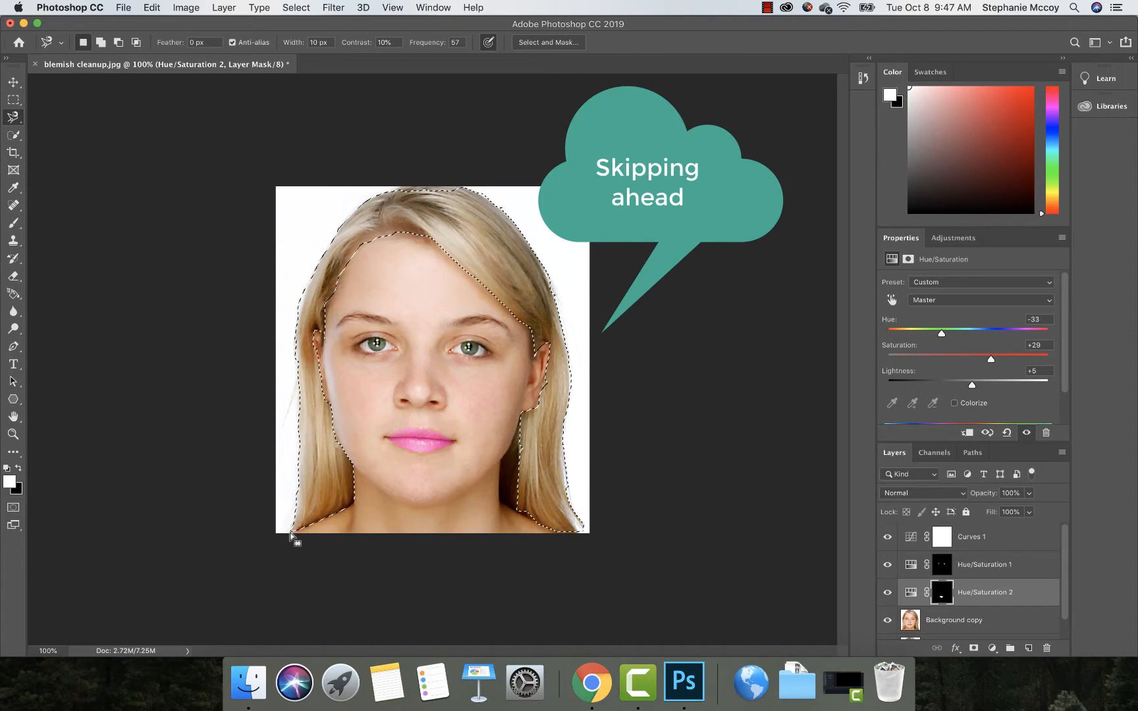
Step: Add a Hue/Saturation adjustment layer for the selected hair with hue -155 and saturation +13 to turn it blue
left_click(223, 6)
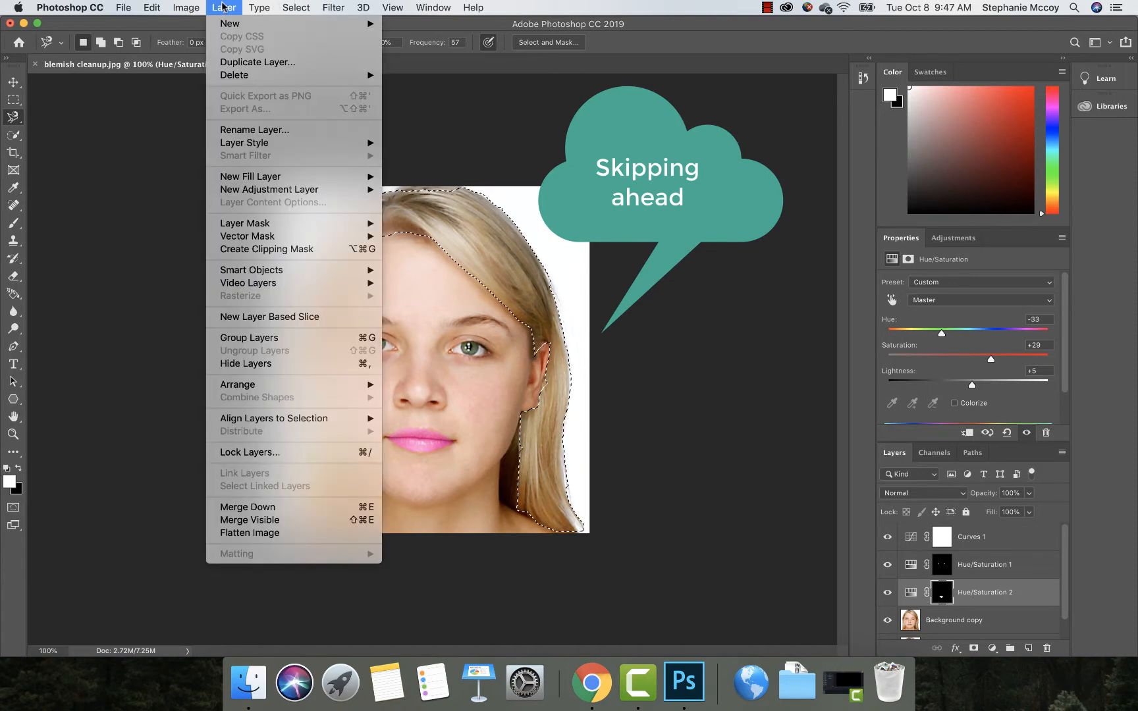
mouse_move(337, 191)
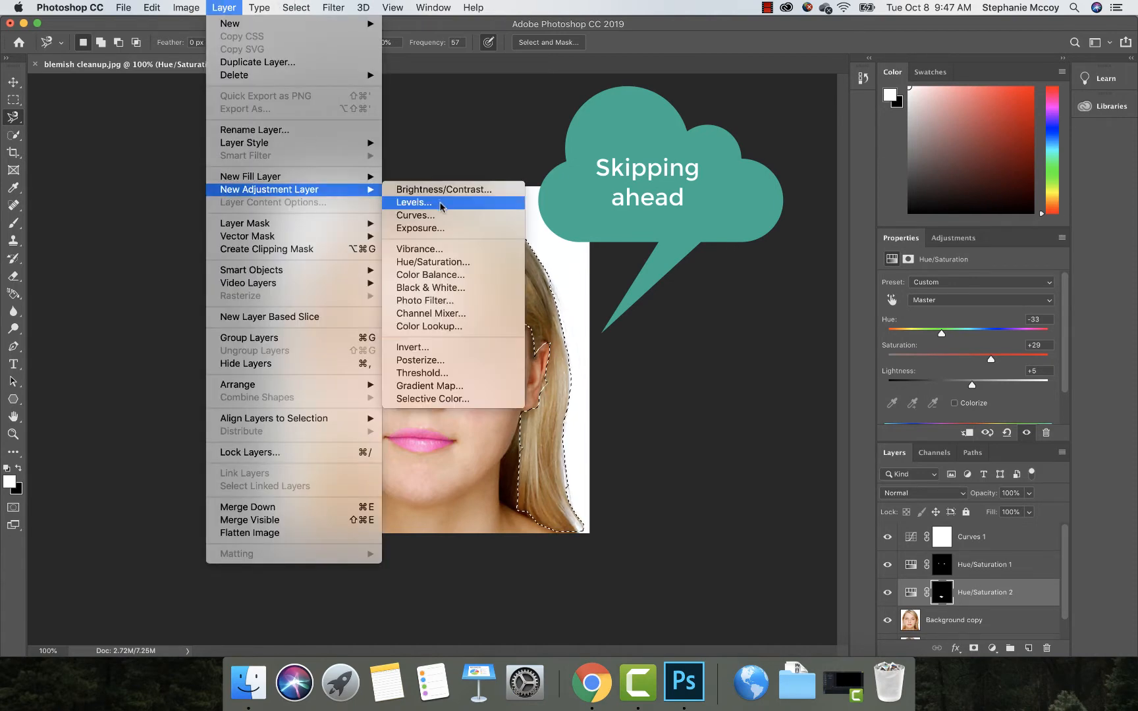
left_click(440, 262)
left_click(683, 294)
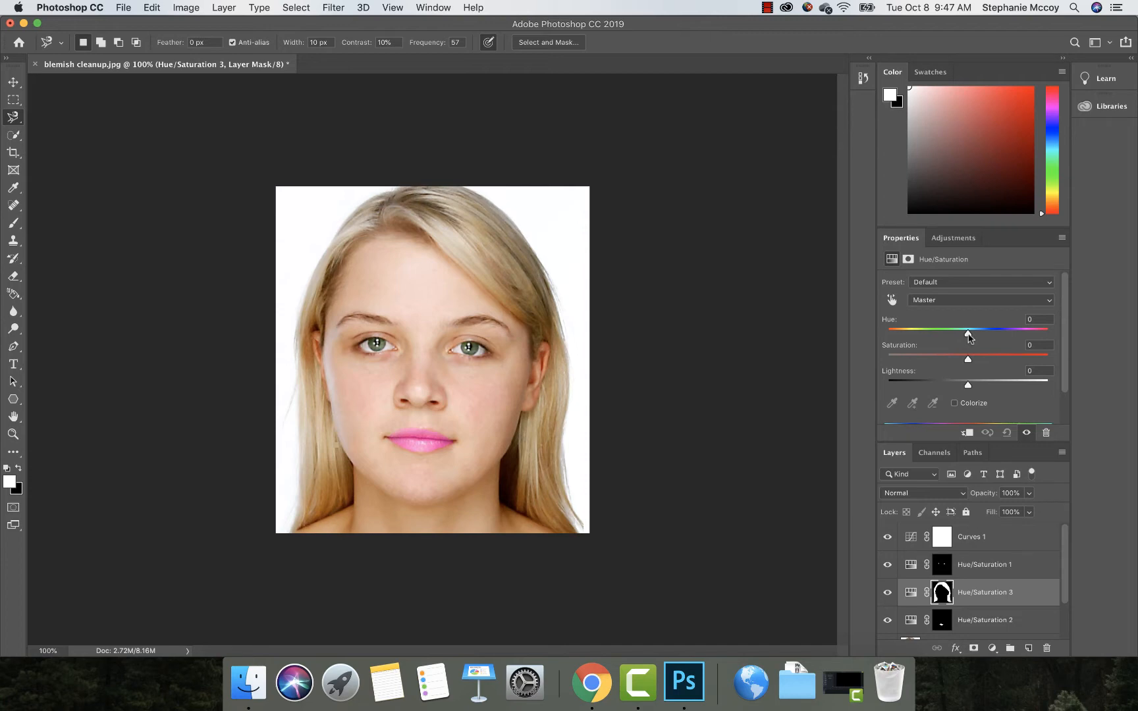
left_click_drag(967, 333, 896, 334)
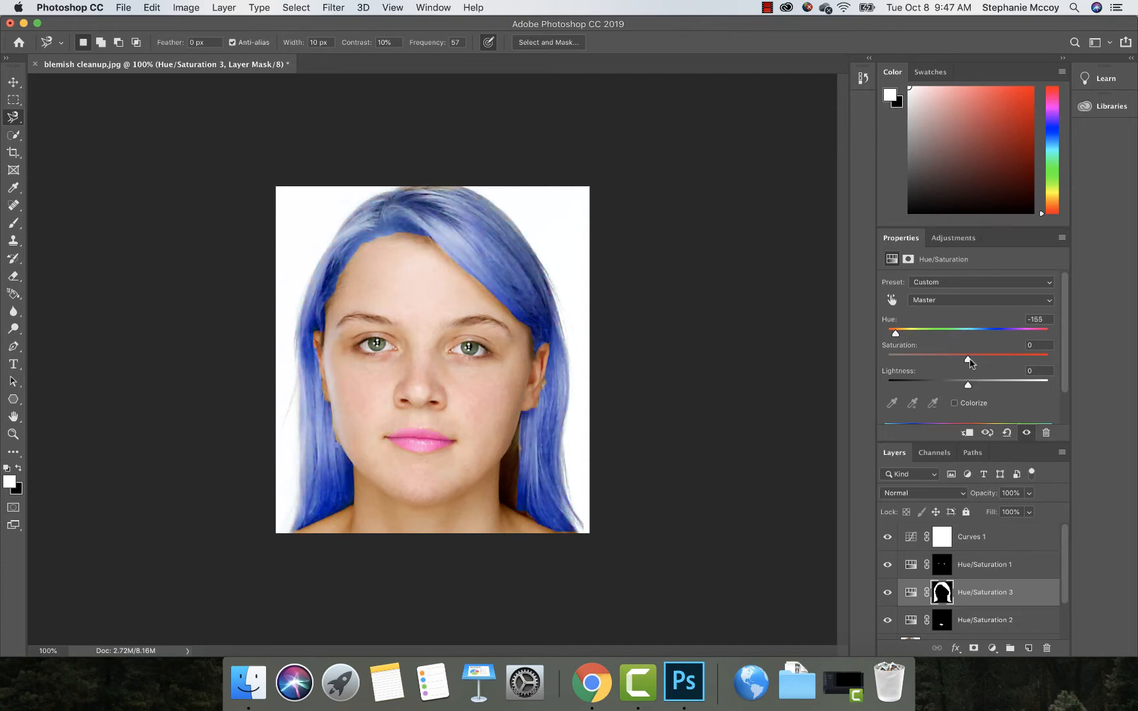
mouse_move(968, 359)
left_mouse_down()
mouse_move(991, 361)
mouse_move(970, 364)
mouse_move(979, 366)
left_mouse_up()
Step: Activate the Eraser on the Hue/Saturation 3 layer and inspect the edges of the blue hair up close
left_click(981, 593)
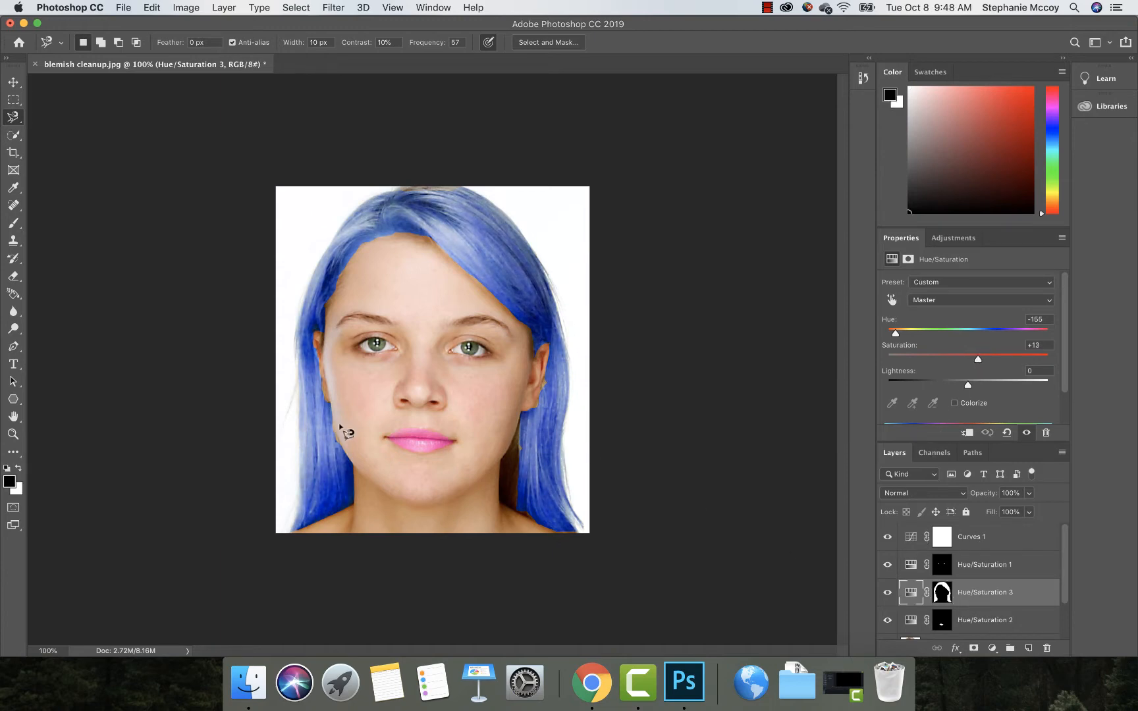
left_click(13, 277)
key("super+equal")
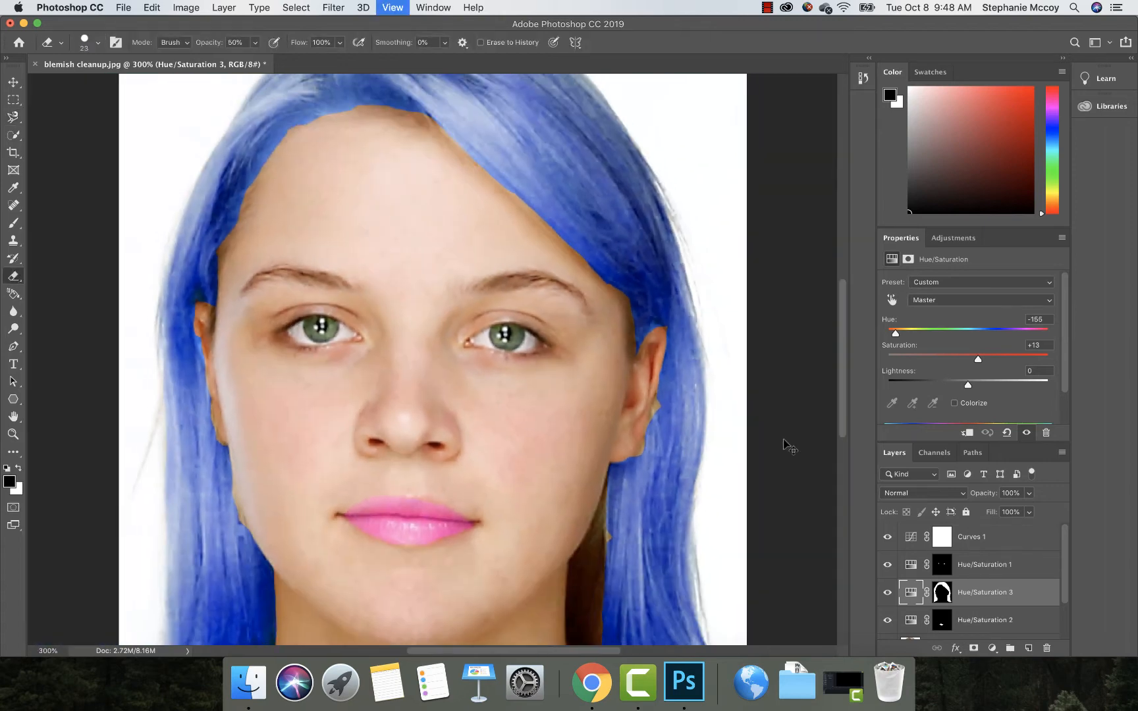
key("super+minus")
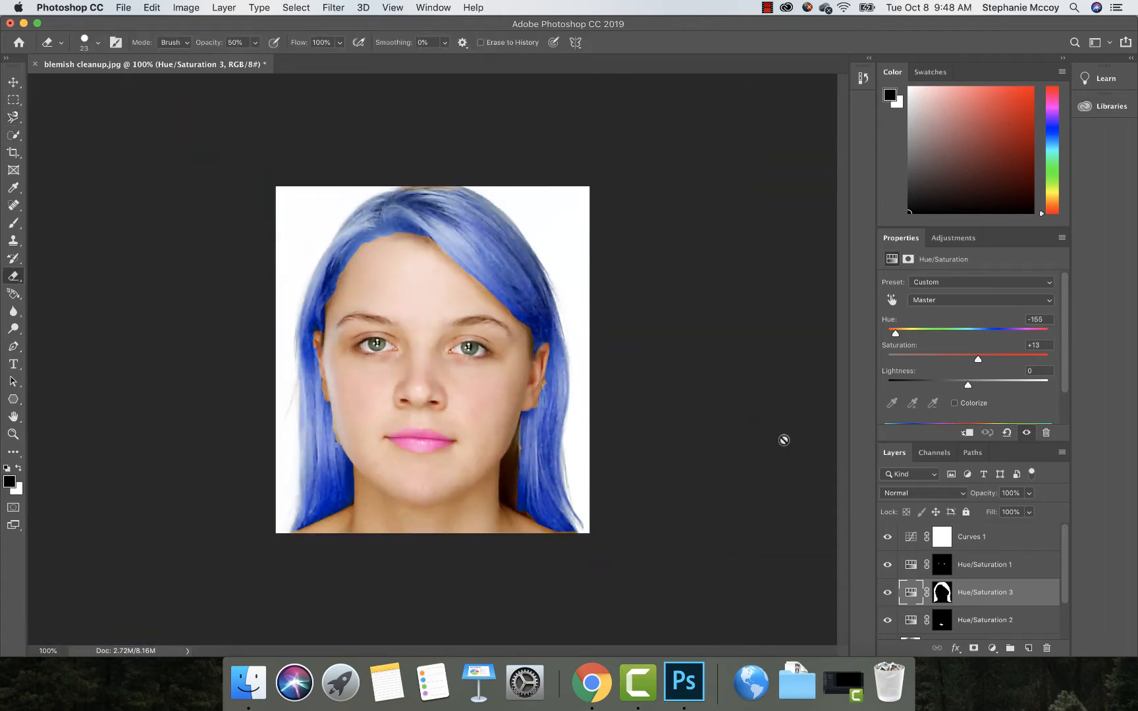